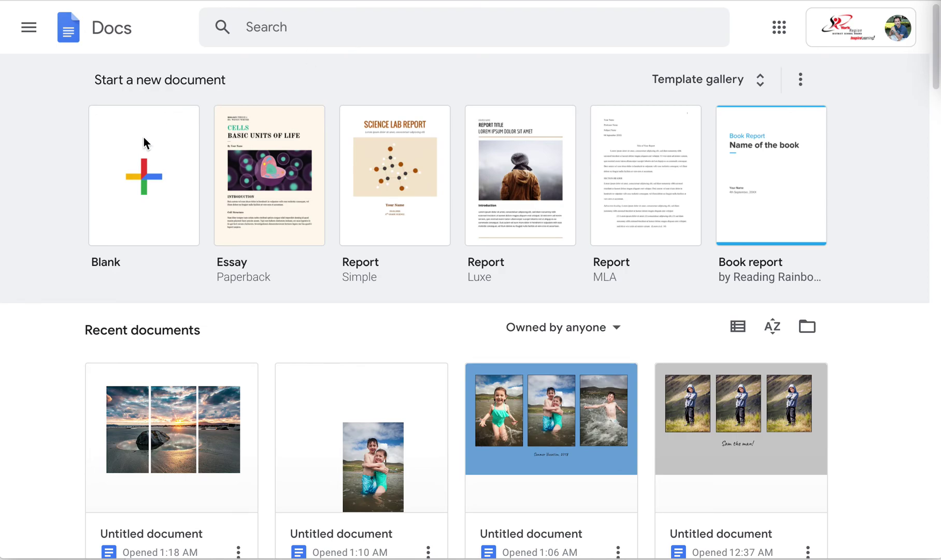
# Step: Create a new Blank document from the Docs home page
pyautogui.click(147, 169)
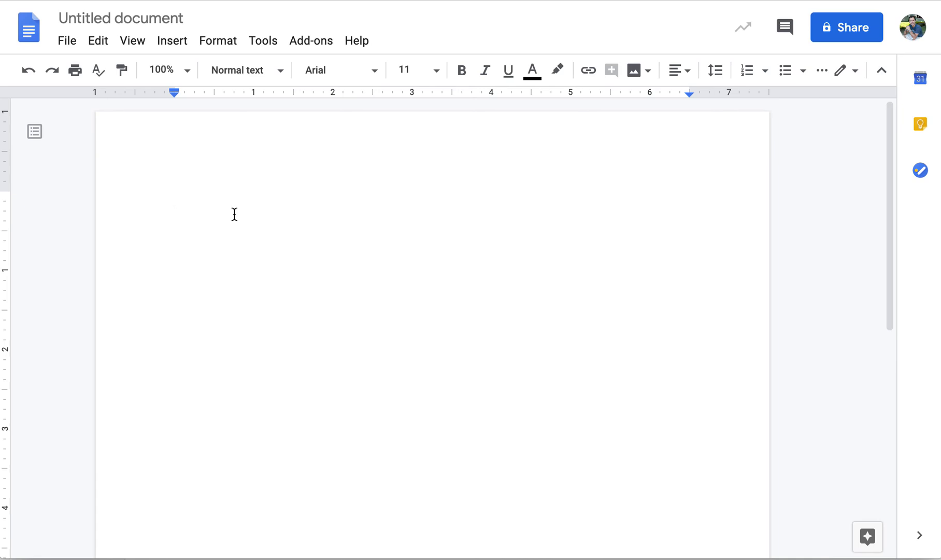
# Step: In Page setup, set landscape orientation and Tabloid (11" x 17") paper size
pyautogui.click(68, 43)
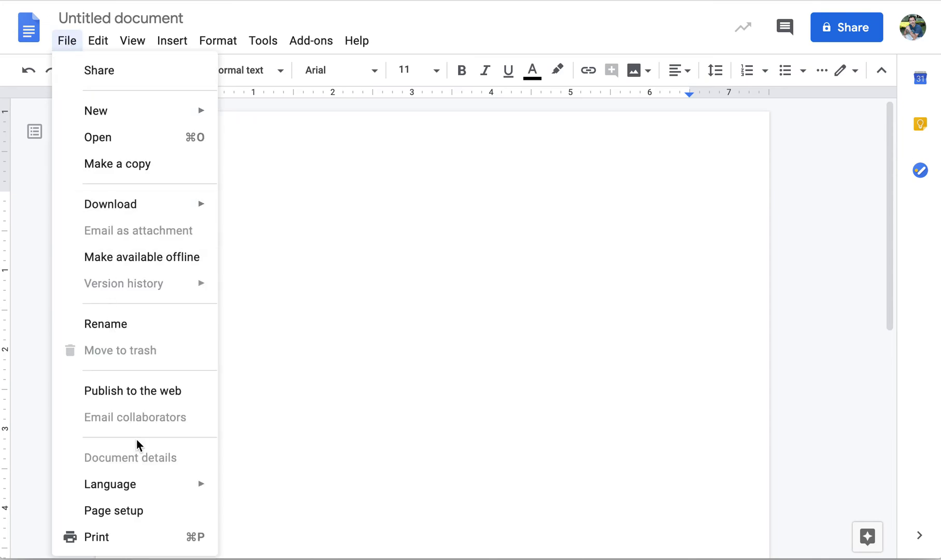
pyautogui.click(131, 514)
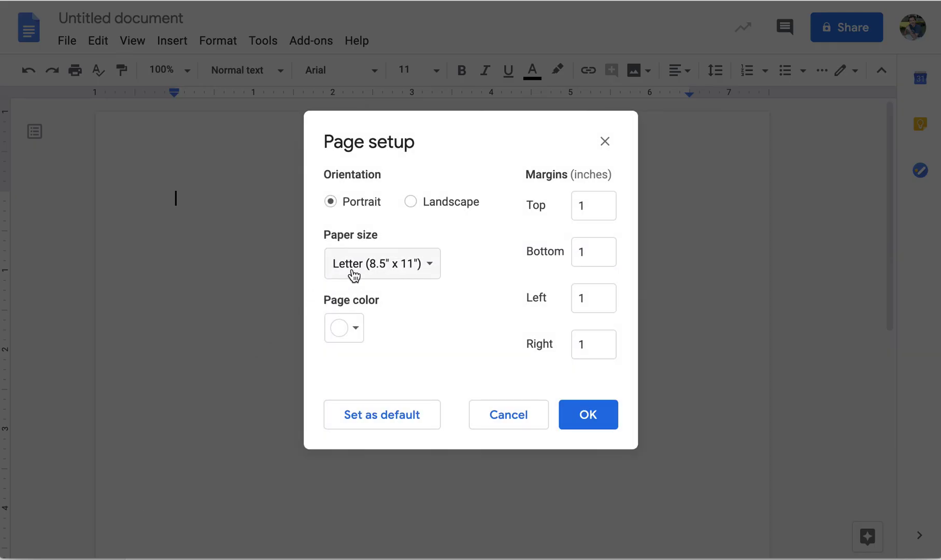
pyautogui.click(411, 204)
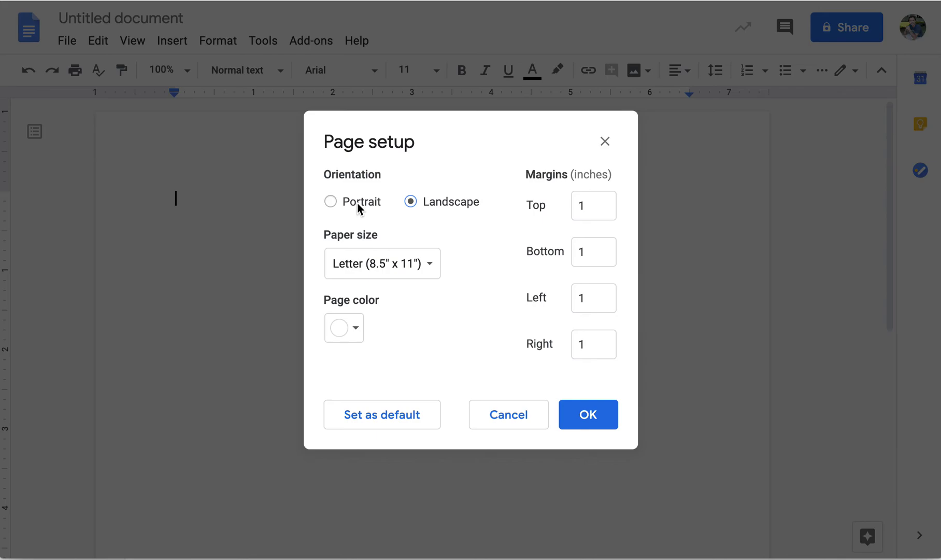
pyautogui.click(397, 271)
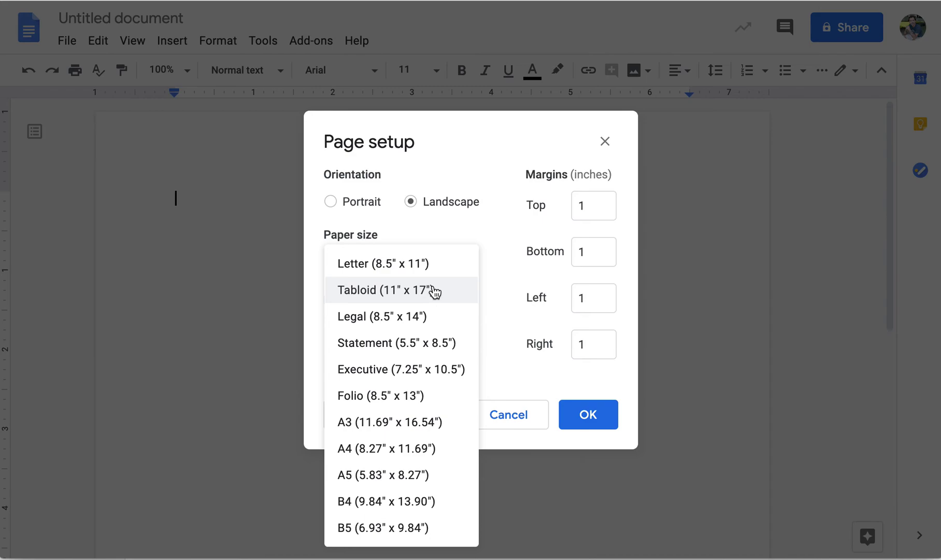
pyautogui.click(435, 291)
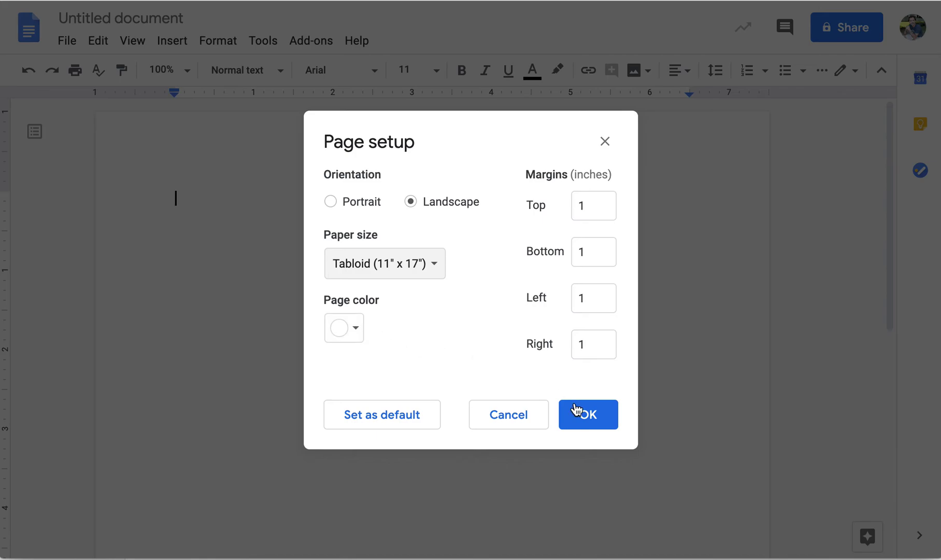
pyautogui.click(594, 421)
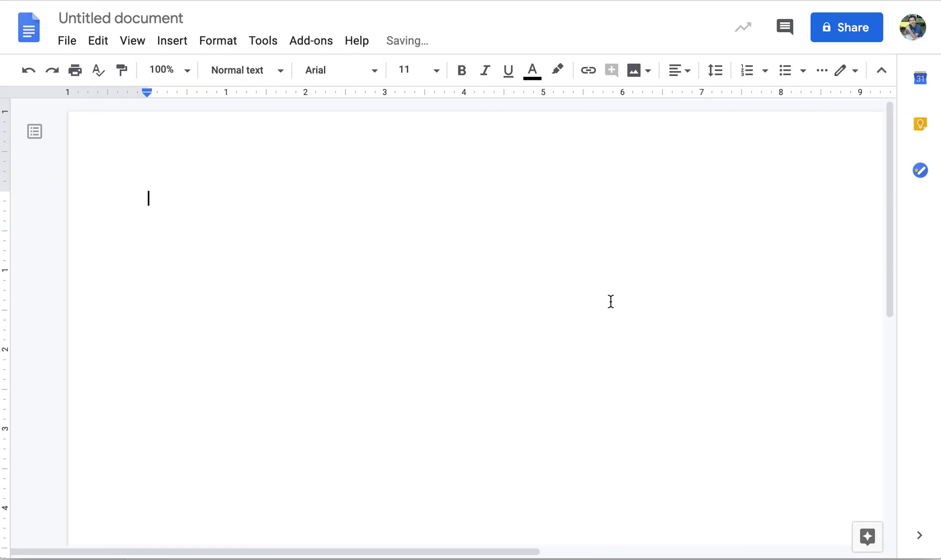
# Step: Set the zoom to Fit, then change it to 50%
pyautogui.hscroll(5, 611, 299)
pyautogui.hscroll(-5, 612, 300)
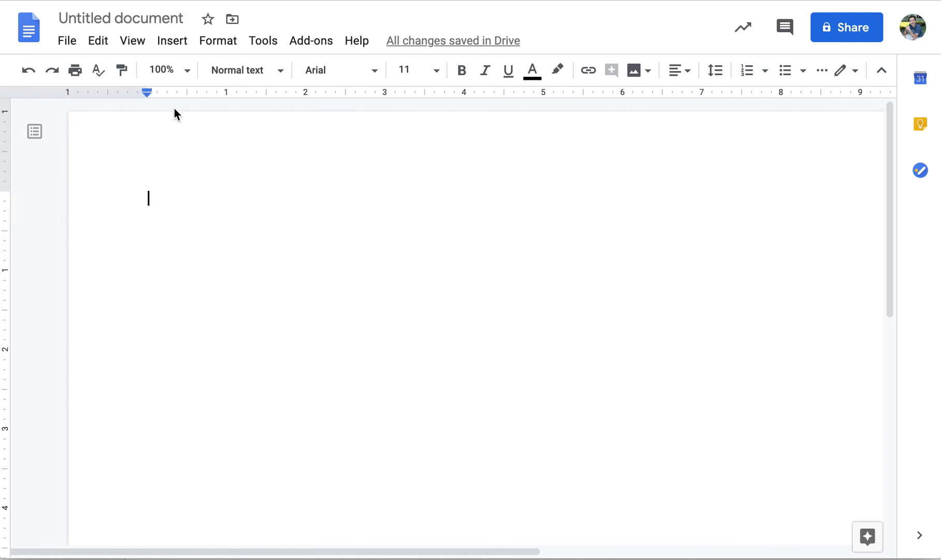
pyautogui.click(188, 73)
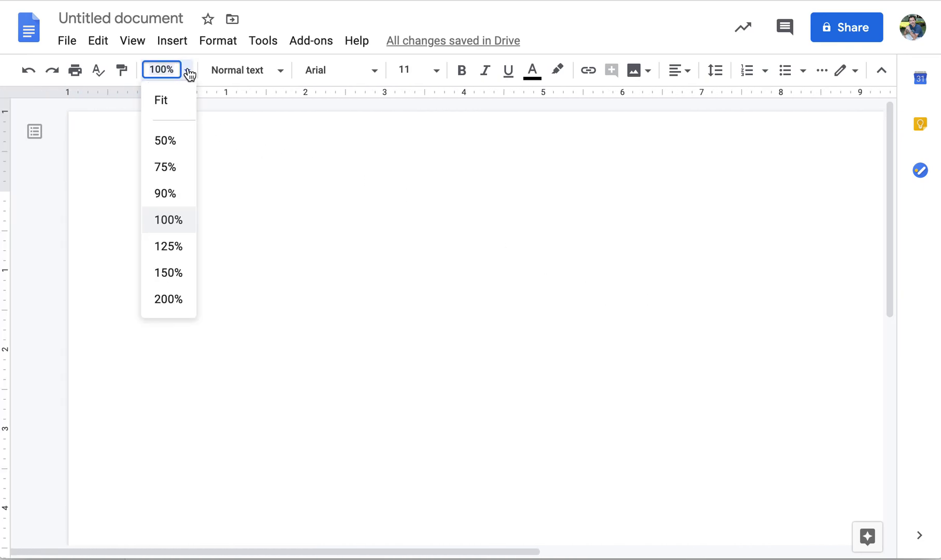
pyautogui.click(176, 97)
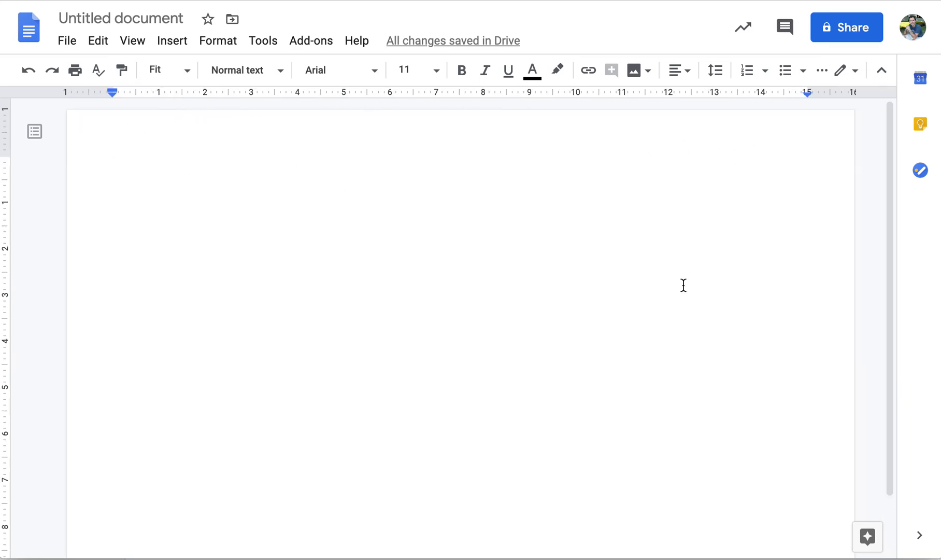
pyautogui.click(188, 75)
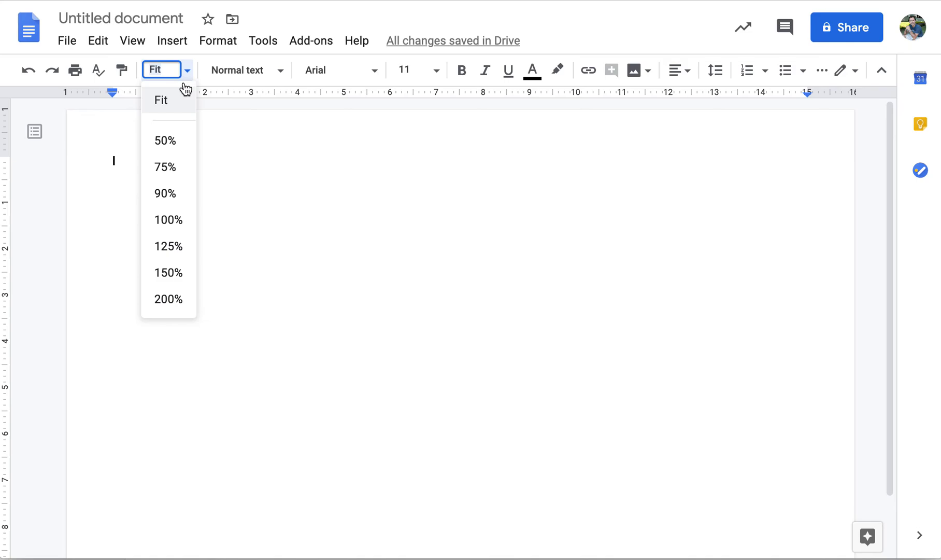
pyautogui.click(175, 145)
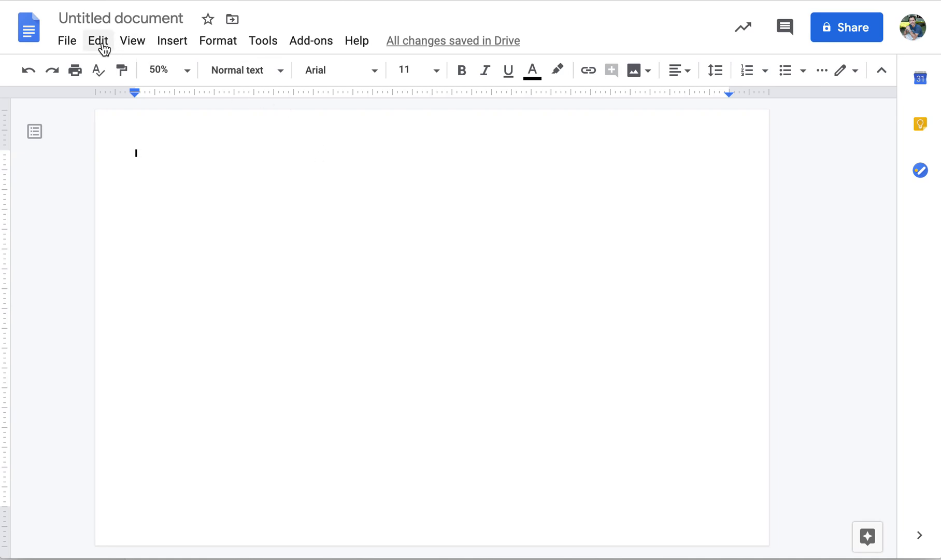
# Step: Upload IMG_6852.jpg, the girl in the green swimsuit, from Downloads into the document
pyautogui.click(172, 42)
pyautogui.moveTo(189, 70)
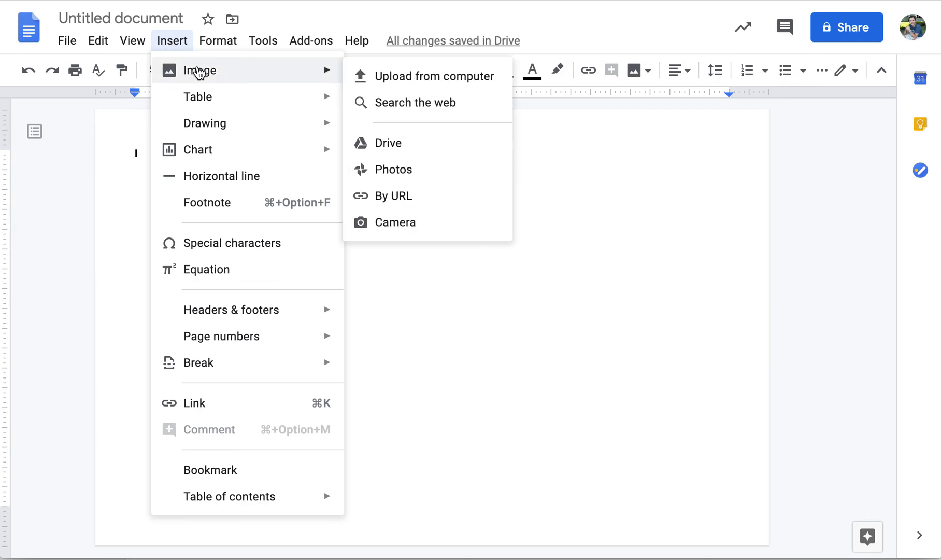
pyautogui.click(440, 78)
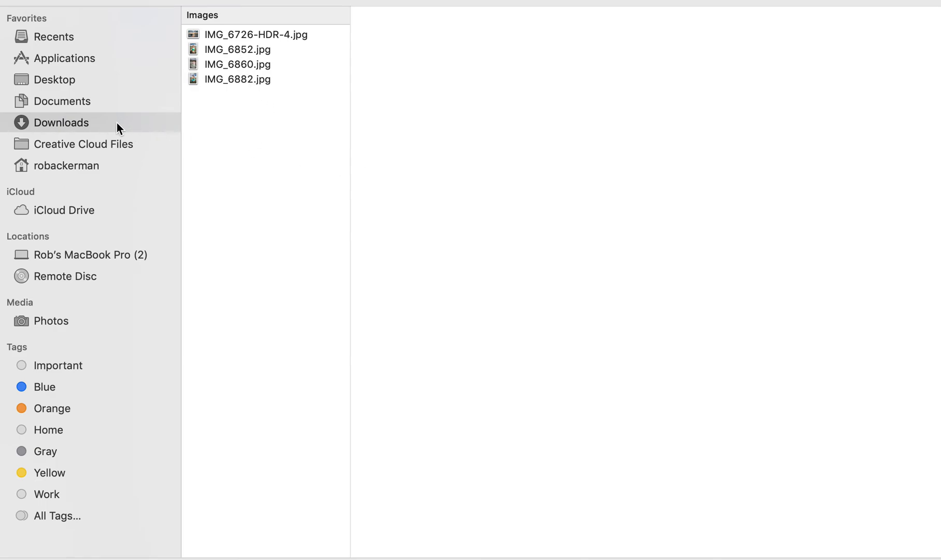
pyautogui.click(236, 49)
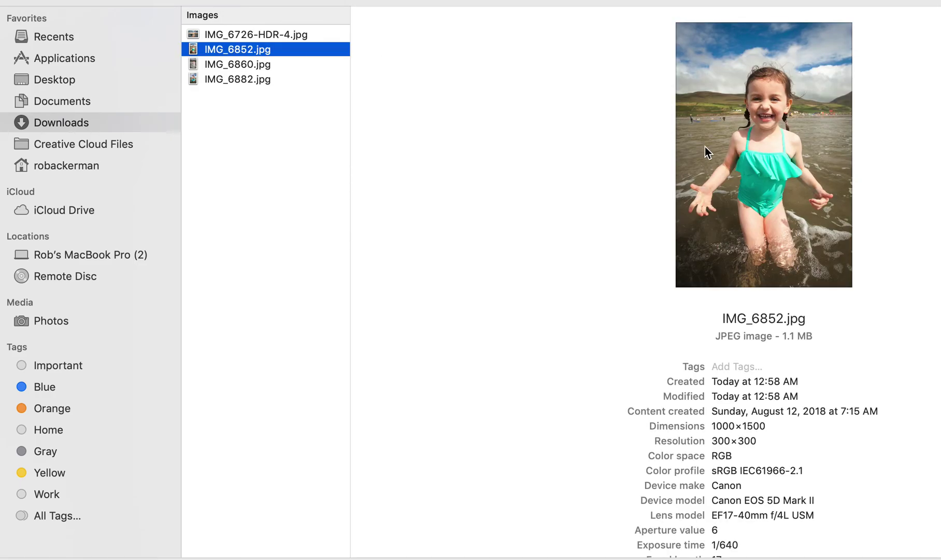
pyautogui.press('Down')
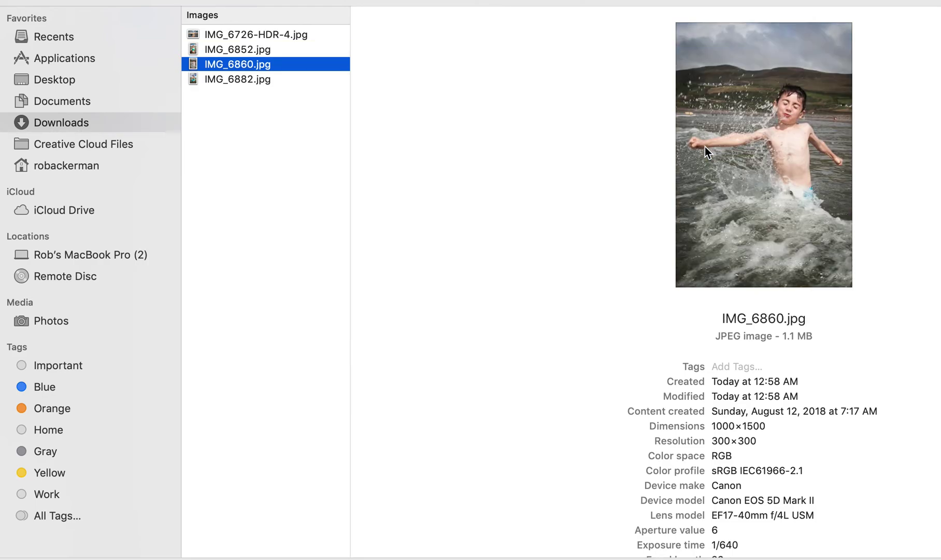
pyautogui.press('Down')
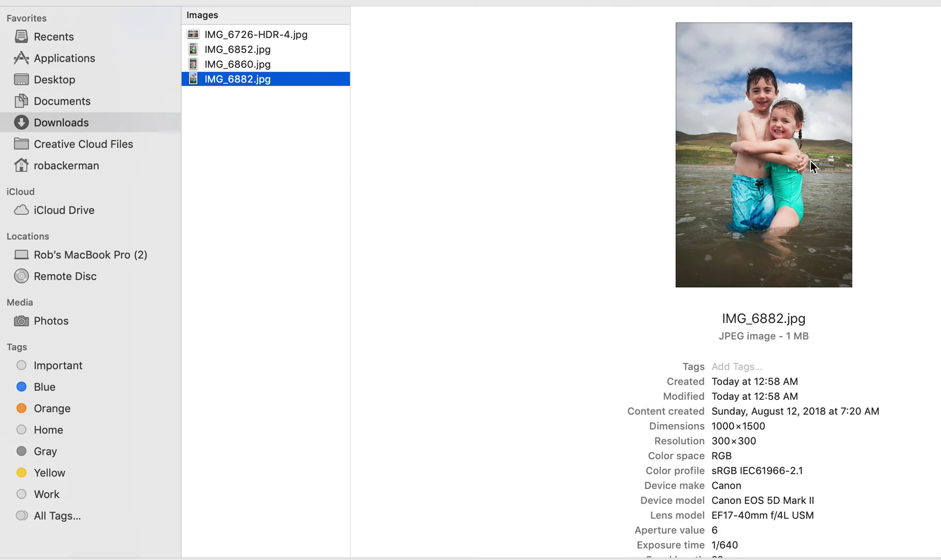
pyautogui.press('Up')
pyautogui.press('Up')
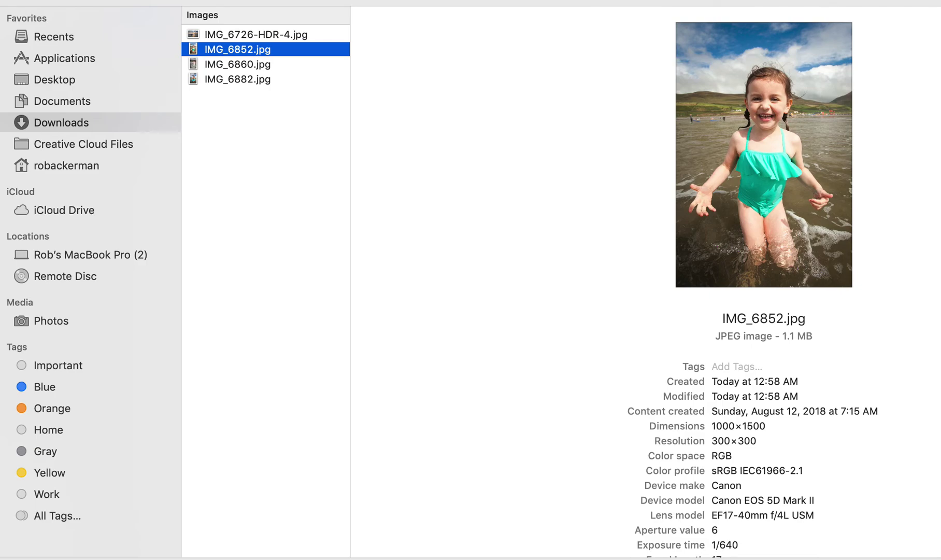
pyautogui.press('Return')
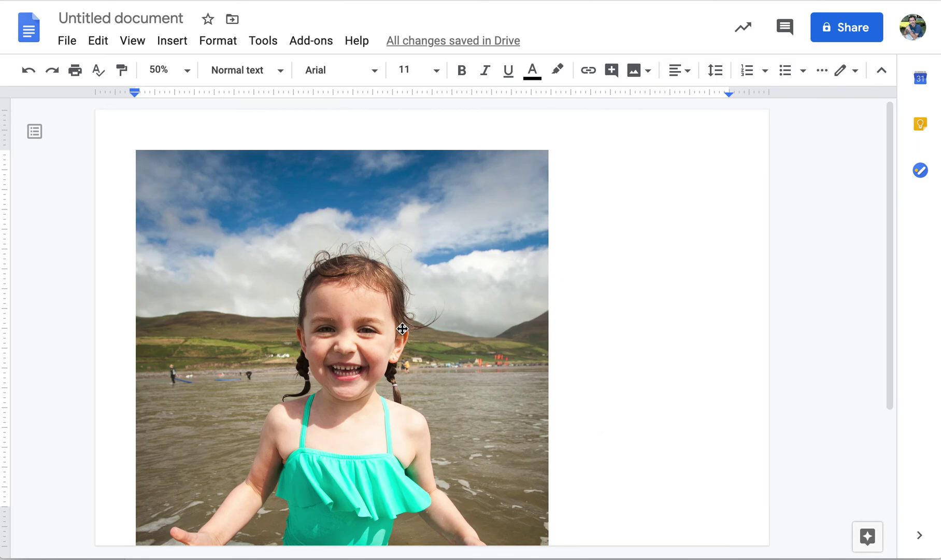
# Step: Set the photo to Wrap text, shrink it to a small portrait, and move it top-left
pyautogui.click(402, 328)
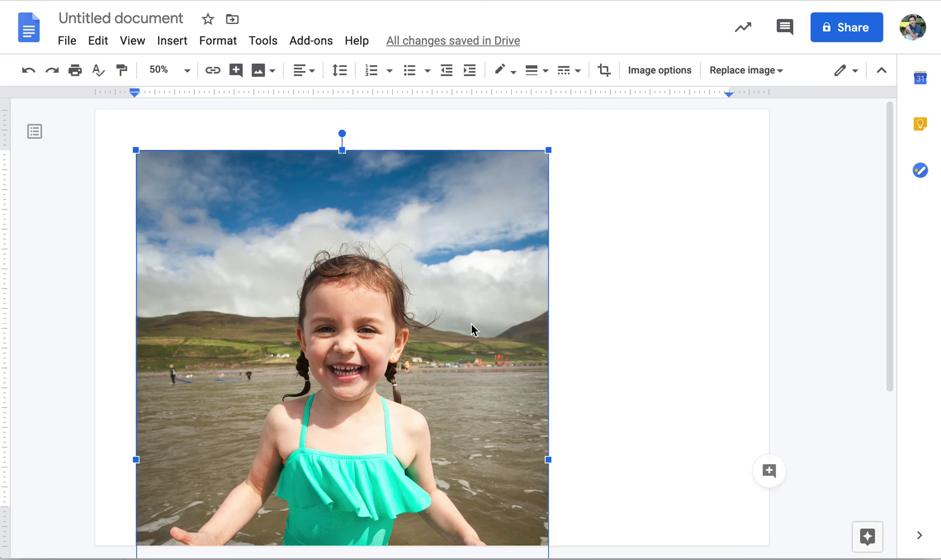
pyautogui.scroll(-2, 471, 324)
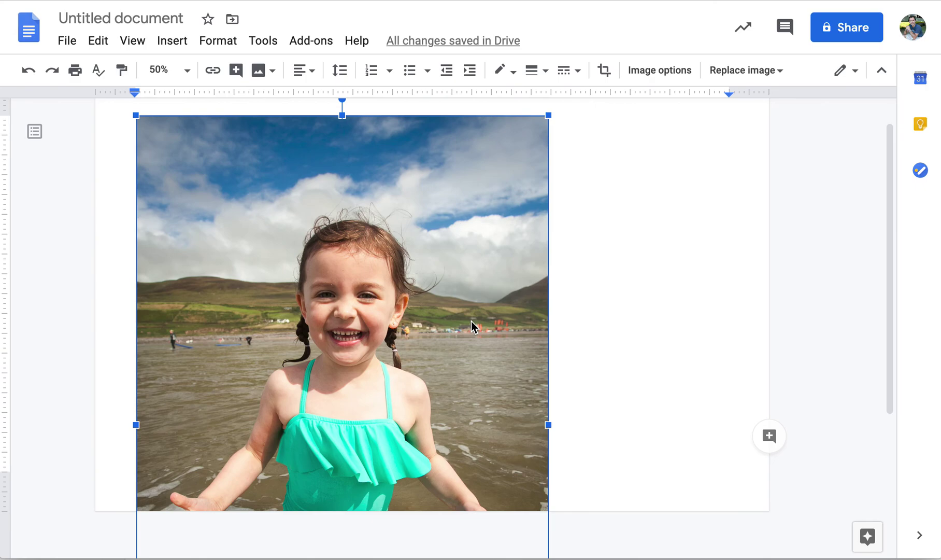
pyautogui.scroll(-4, 471, 321)
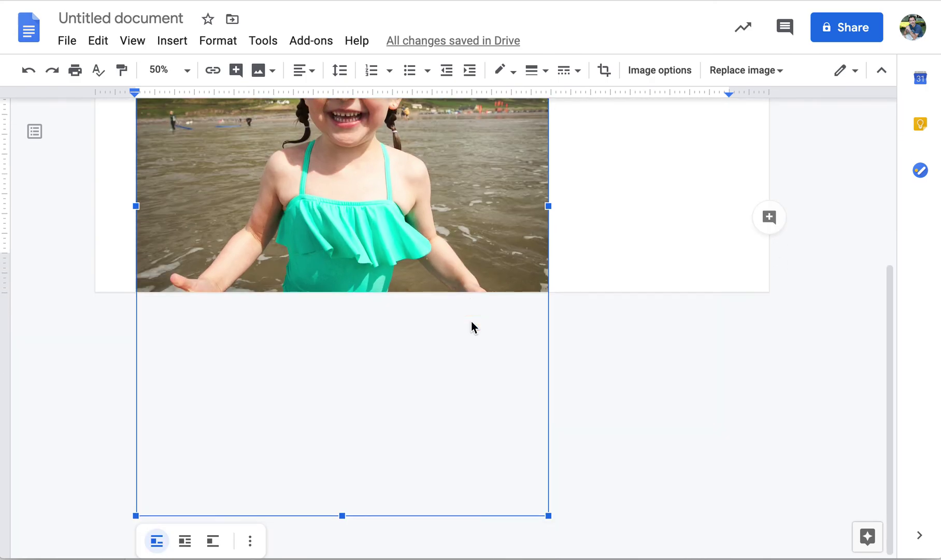
pyautogui.click(185, 541)
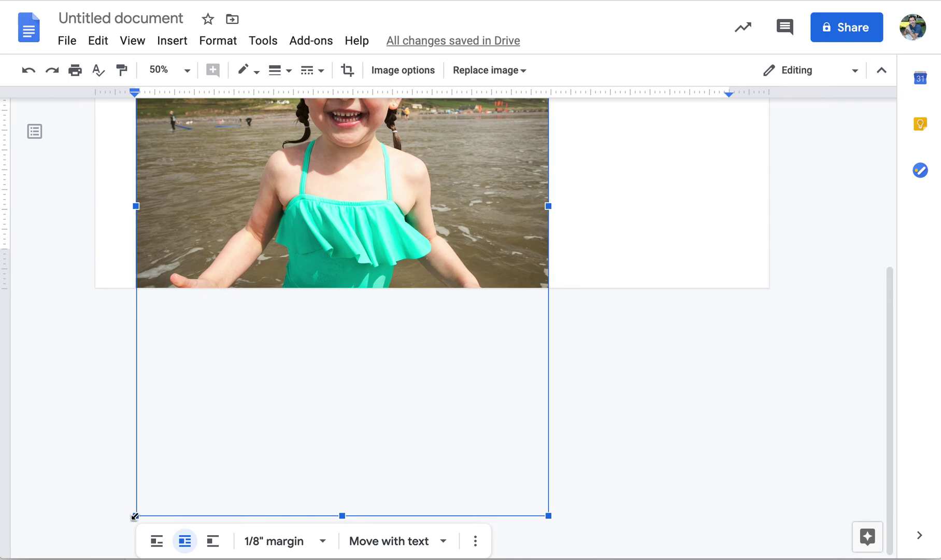
pyautogui.moveTo(134, 516); pyautogui.dragTo(311, 282)
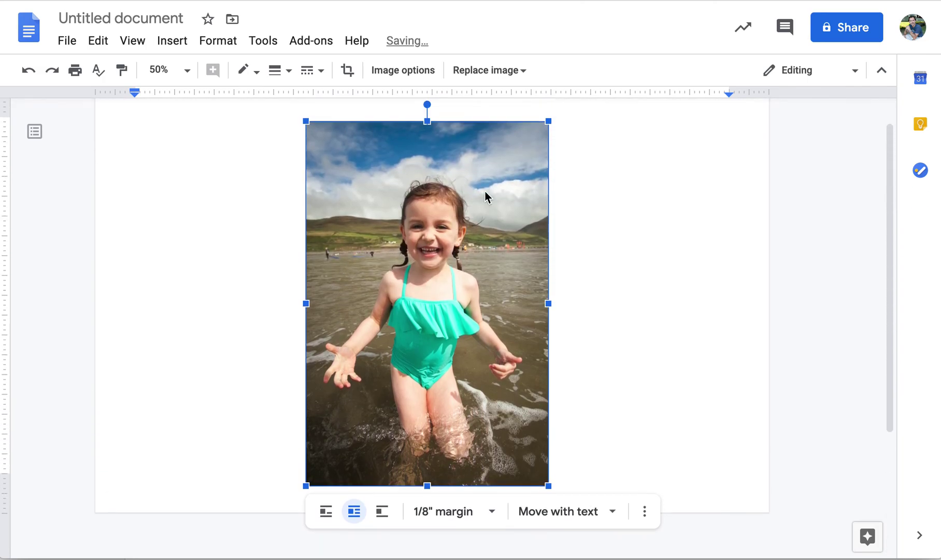
pyautogui.moveTo(548, 121); pyautogui.dragTo(484, 216)
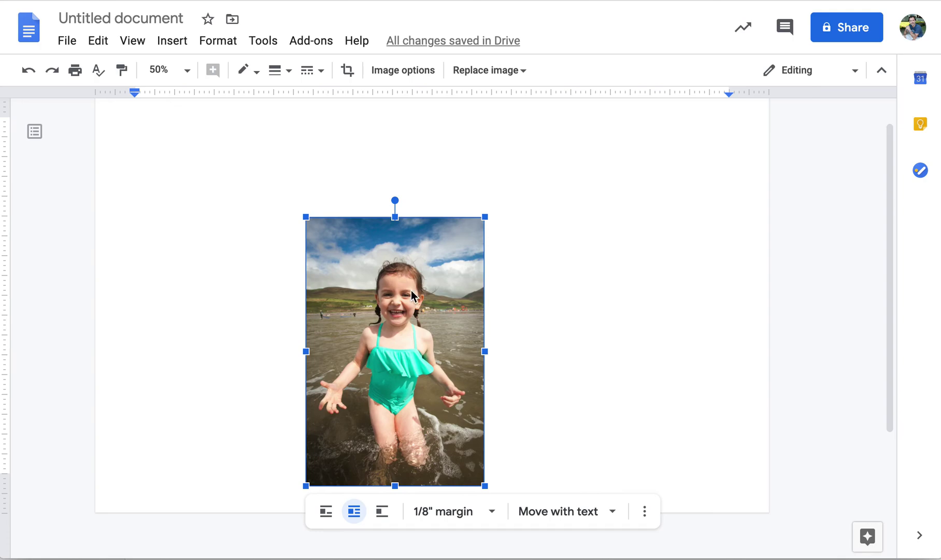
pyautogui.moveTo(382, 257); pyautogui.dragTo(208, 187)
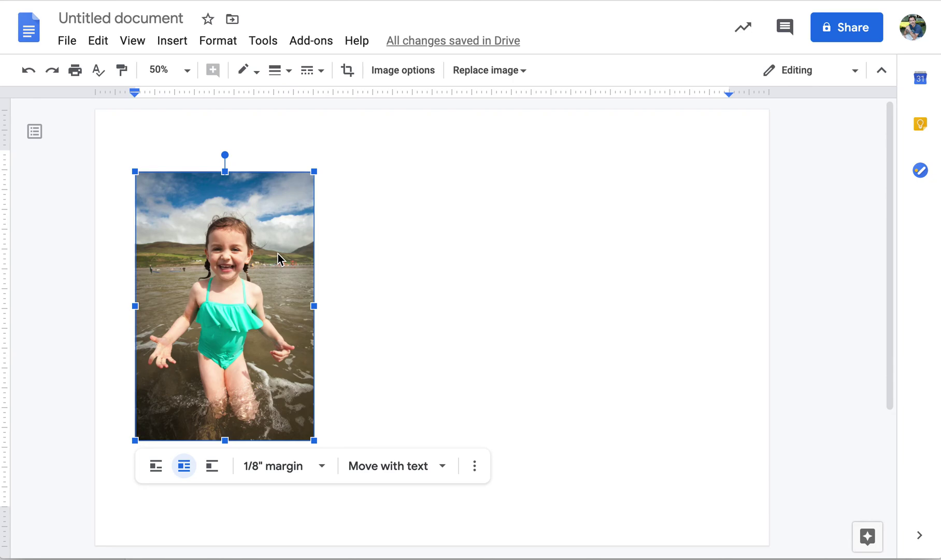
pyautogui.click(354, 218)
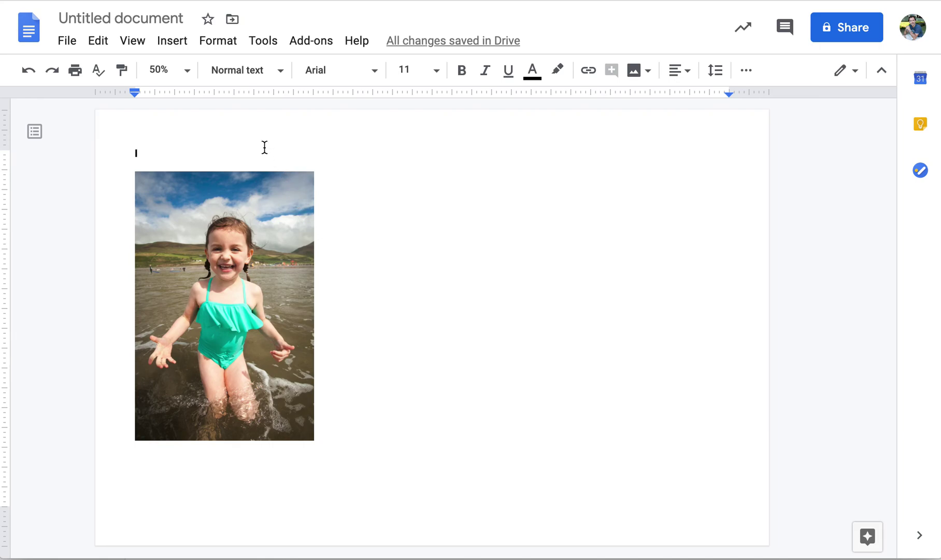
# Step: Upload and insert the hugging-children photo IMG_6882.jpg
pyautogui.click(178, 46)
pyautogui.moveTo(187, 69)
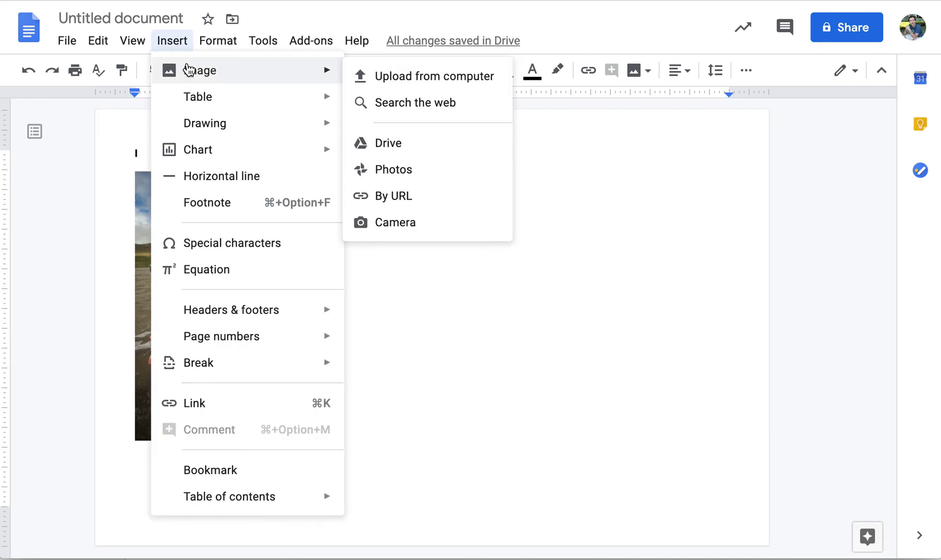
pyautogui.click(408, 86)
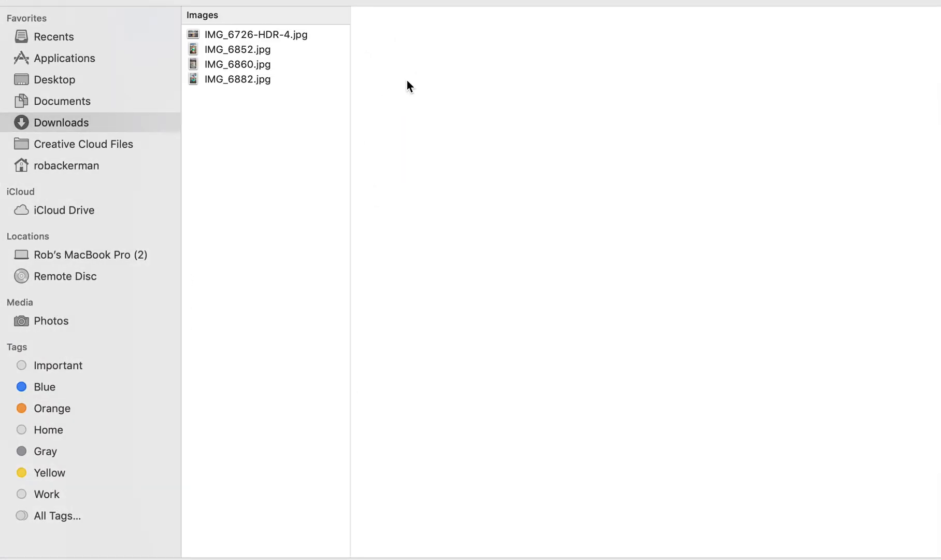
pyautogui.click(251, 62)
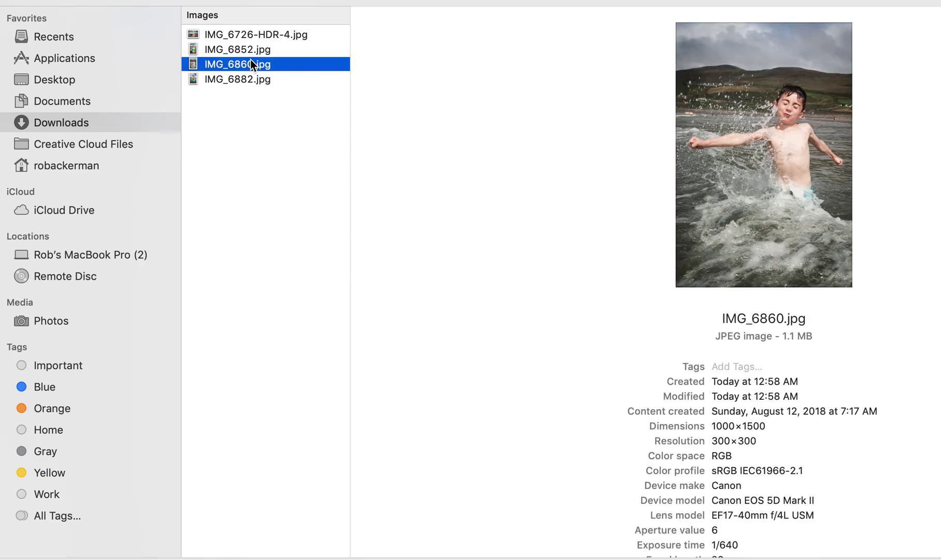
pyautogui.press('Down')
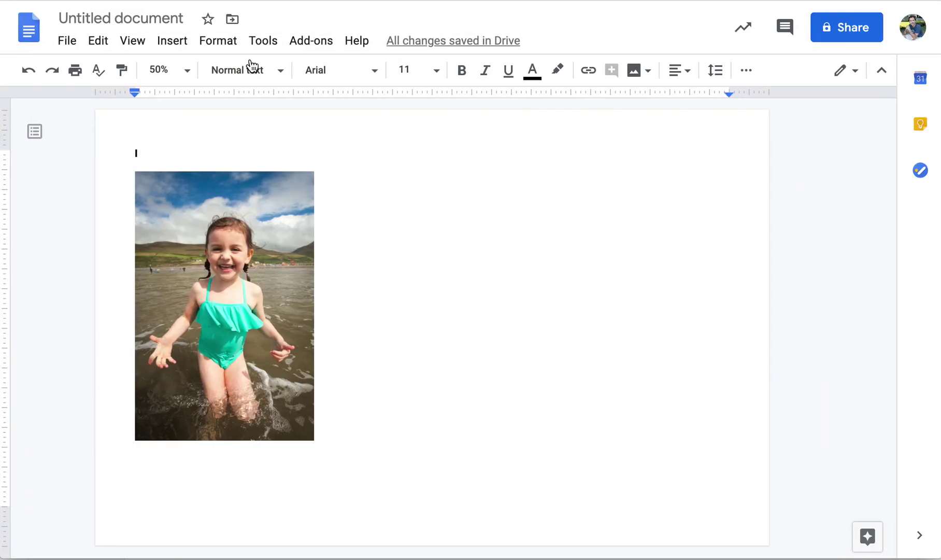
pyautogui.hotkey('ctrl', 'z')
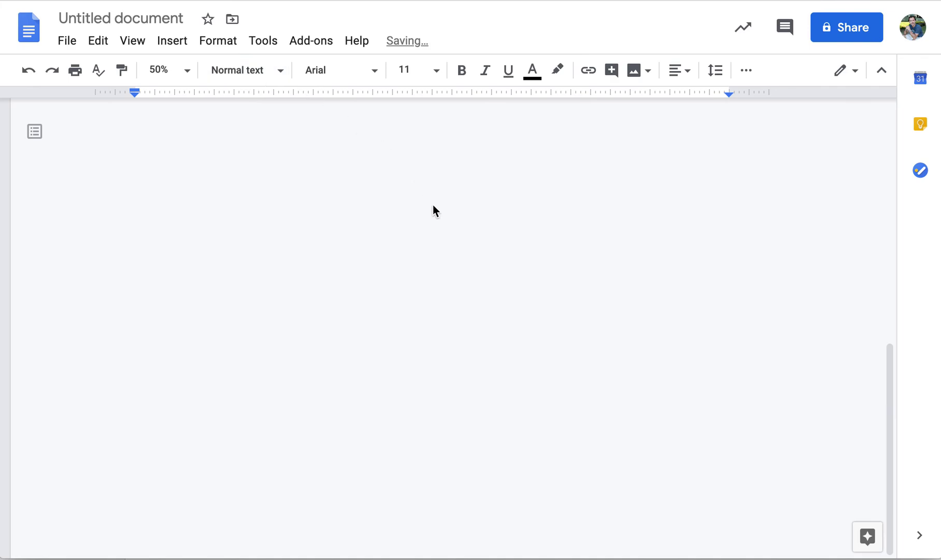
# Step: Set the new photo to Wrap text and shrink it to a narrow size
pyautogui.scroll(6, 433, 208)
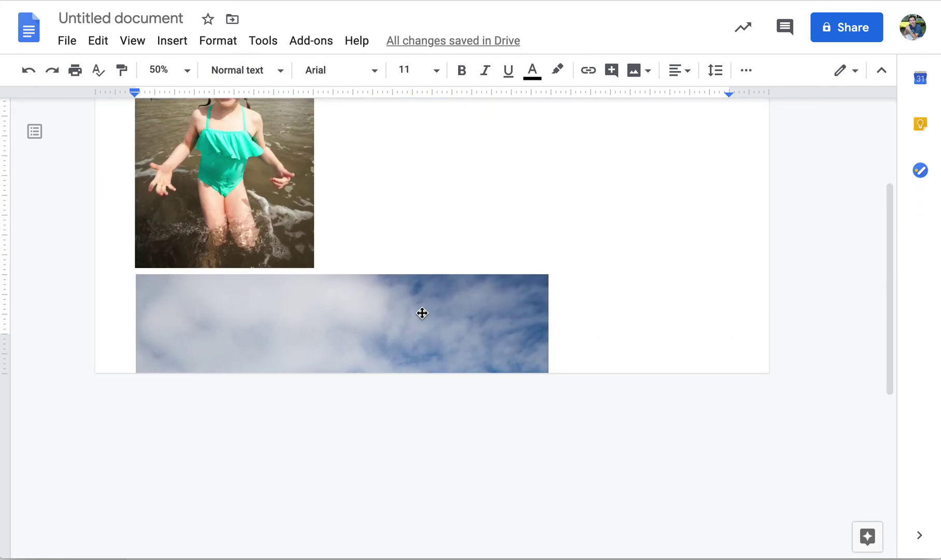
pyautogui.click(422, 313)
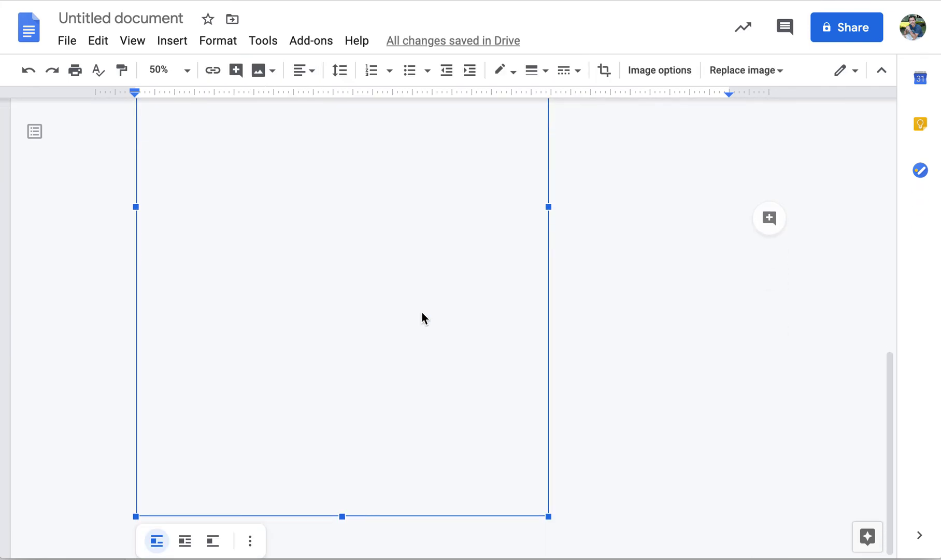
pyautogui.click(185, 541)
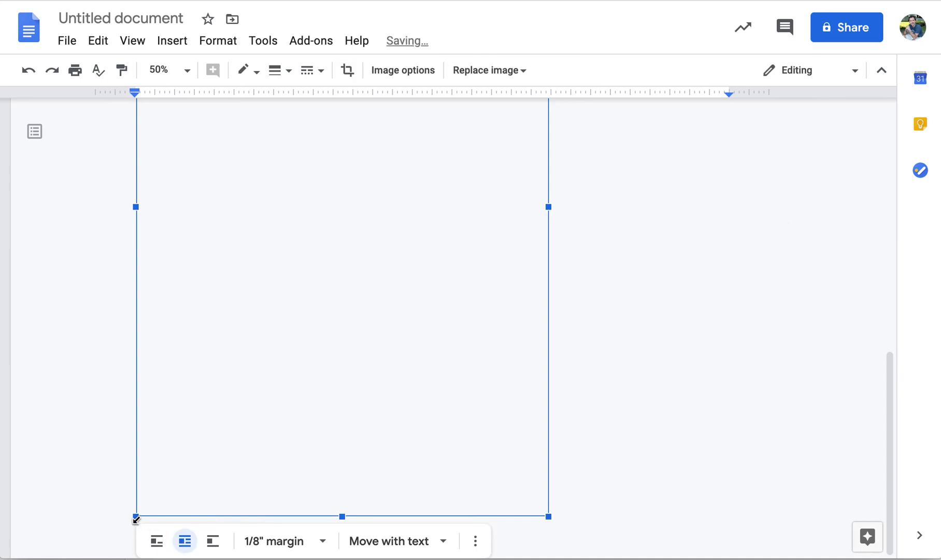
pyautogui.moveTo(136, 518); pyautogui.dragTo(433, 185)
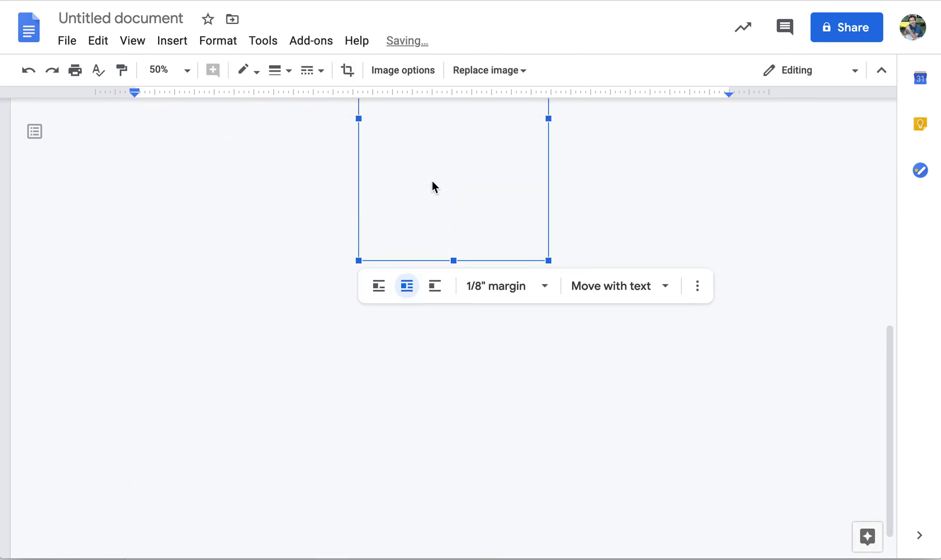
pyautogui.scroll(5, 432, 182)
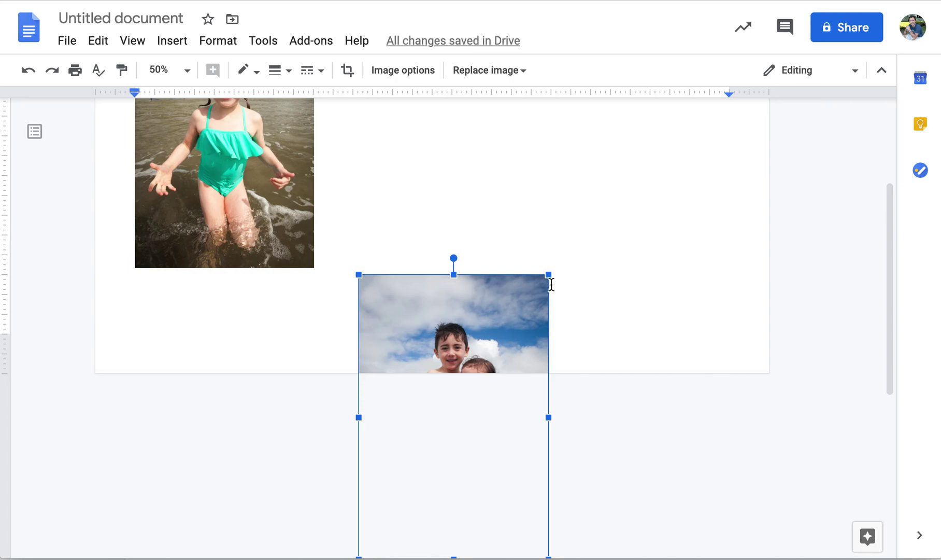
pyautogui.moveTo(548, 274); pyautogui.dragTo(506, 335)
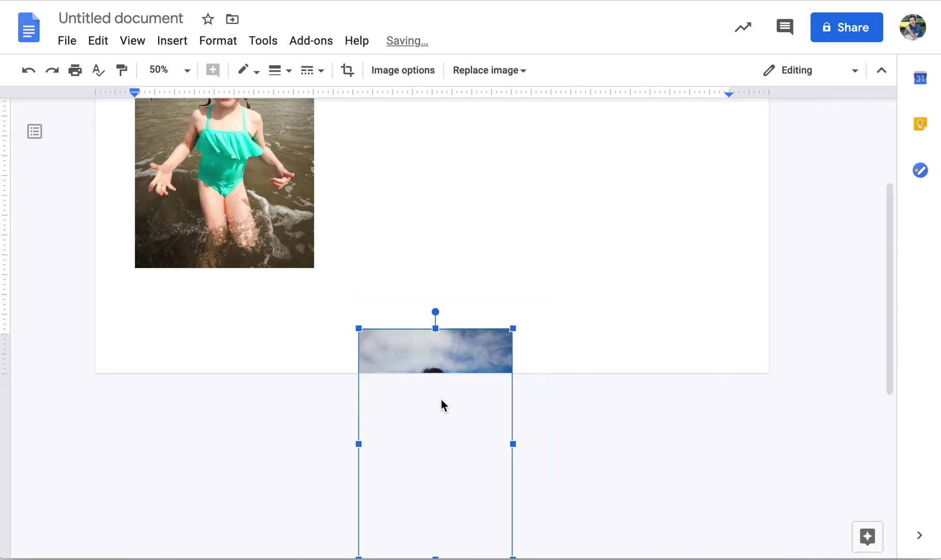
# Step: Place it beside the first photo and enlarge it to match that photo's height
pyautogui.moveTo(441, 404); pyautogui.dragTo(441, 214)
pyautogui.scroll(3, 439, 229)
pyautogui.moveTo(439, 308); pyautogui.dragTo(439, 210)
pyautogui.scroll(2, 439, 227)
pyautogui.moveTo(425, 265); pyautogui.dragTo(411, 192)
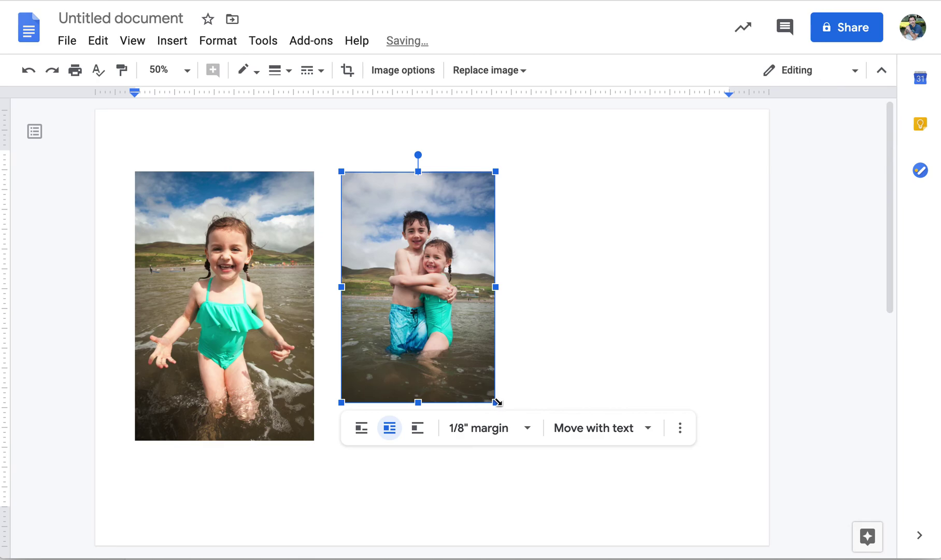
pyautogui.moveTo(496, 400); pyautogui.dragTo(517, 434)
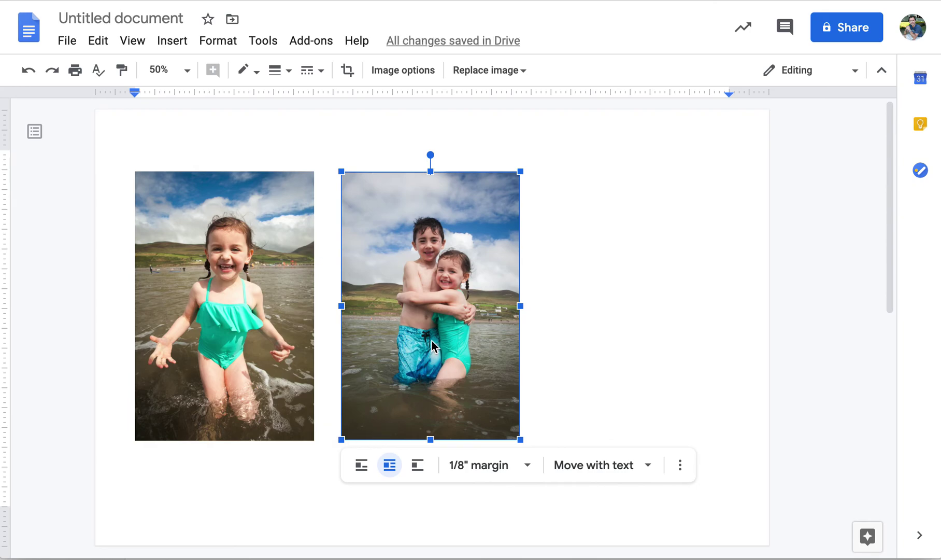
pyautogui.click(573, 278)
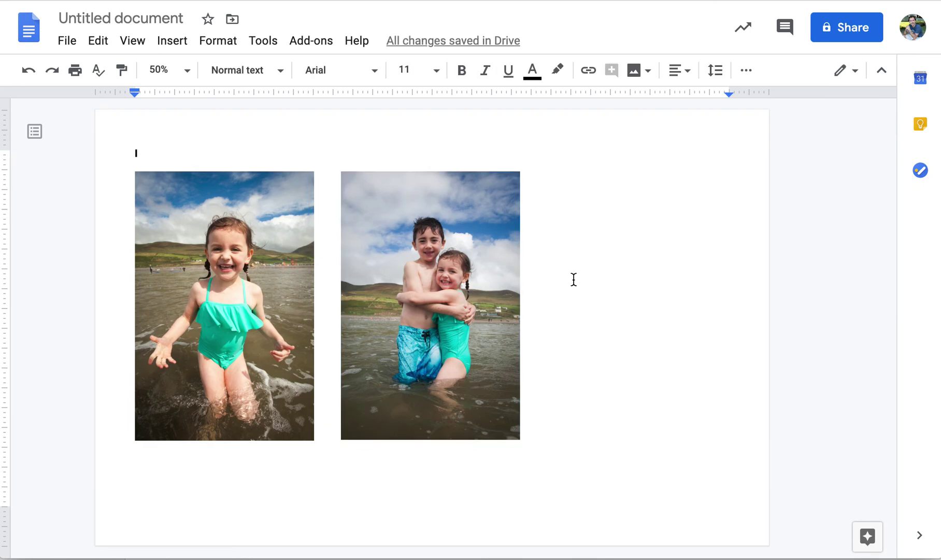
# Step: Upload and insert the splashing-boy photo IMG_6860.jpg
pyautogui.click(182, 44)
pyautogui.moveTo(332, 77)
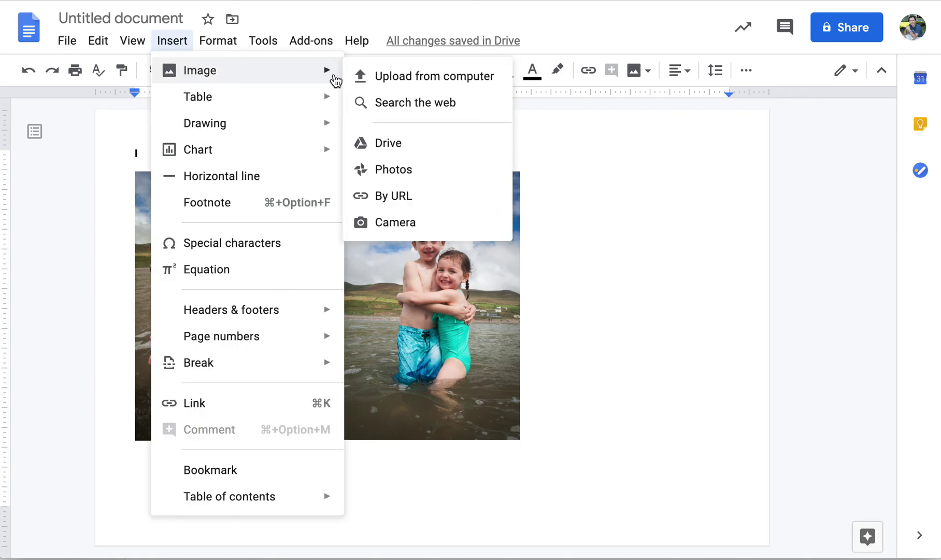
pyautogui.click(385, 80)
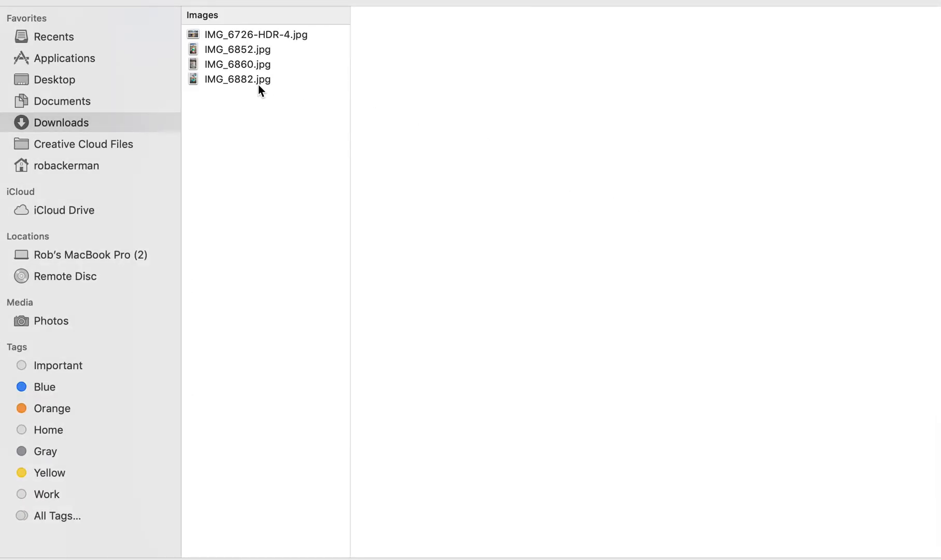
pyautogui.click(252, 64)
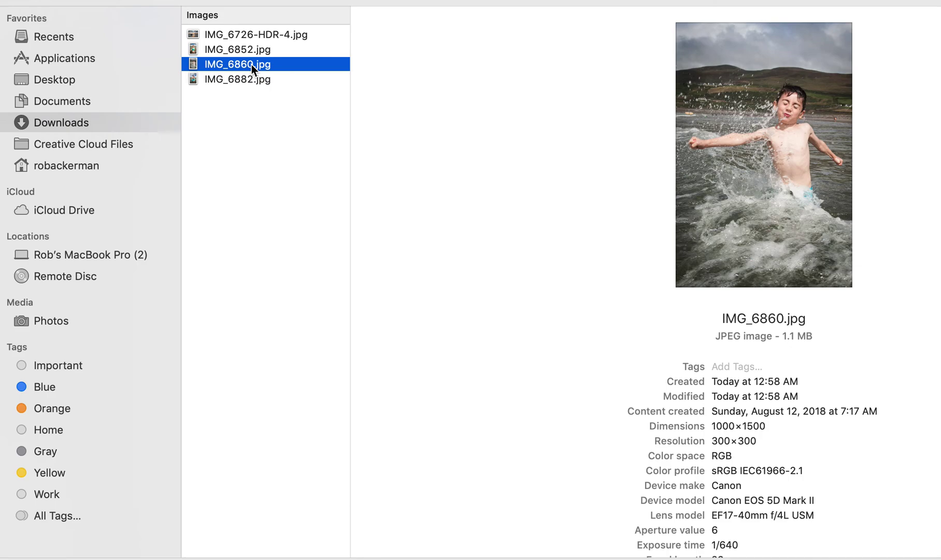
pyautogui.doubleClick(252, 64)
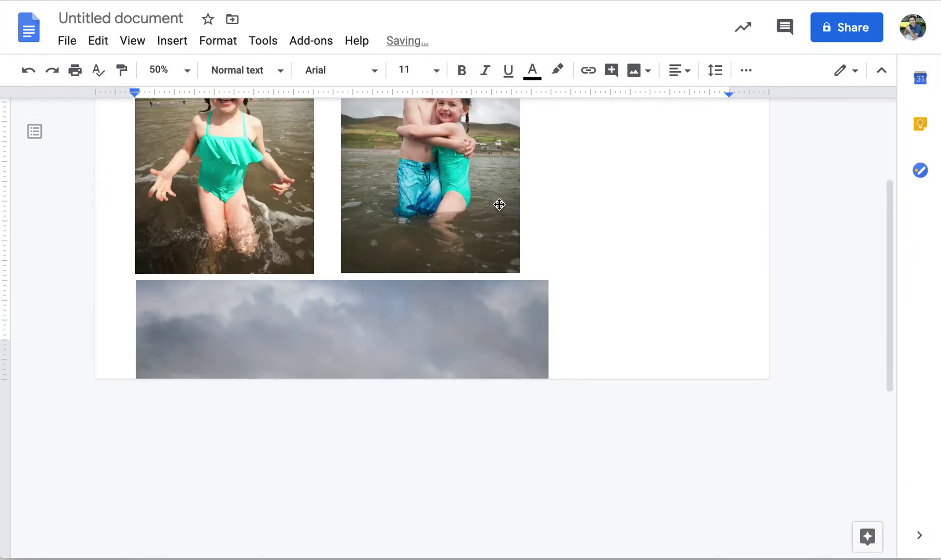
# Step: Wrap text on it, resize it, and place it right of the second photo at matching height
pyautogui.scroll(-6, 373, 378)
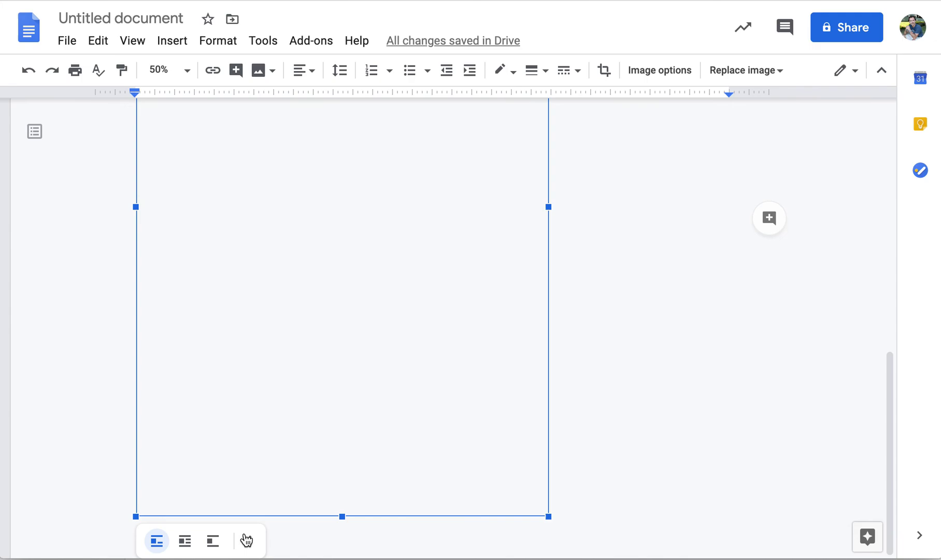
pyautogui.click(185, 541)
pyautogui.moveTo(135, 518); pyautogui.dragTo(469, 263)
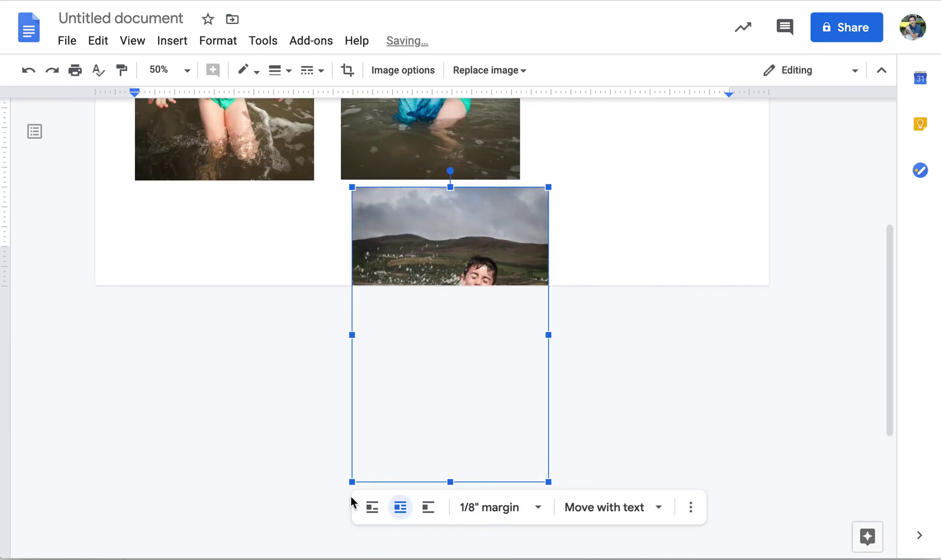
pyautogui.moveTo(352, 482); pyautogui.dragTo(398, 413)
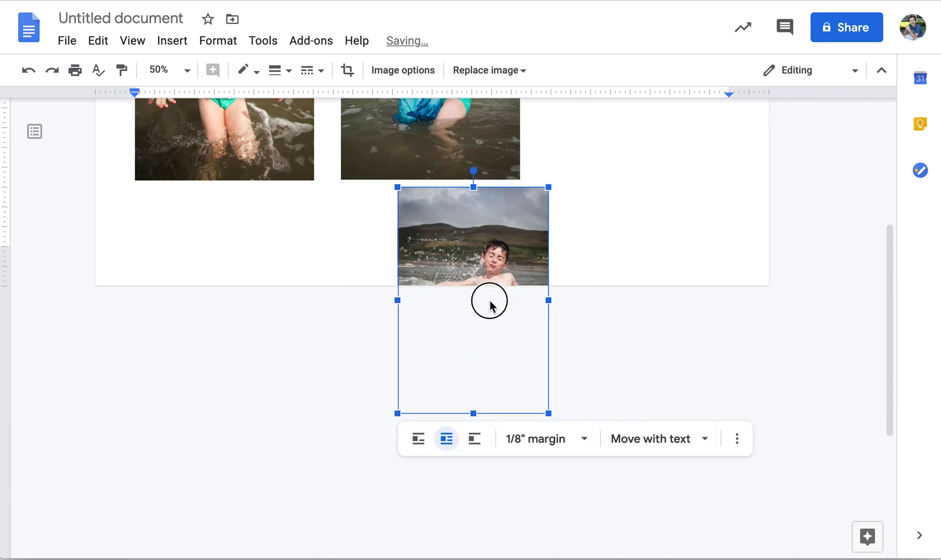
pyautogui.moveTo(491, 305); pyautogui.dragTo(591, 164)
pyautogui.scroll(3, 697, 199)
pyautogui.moveTo(576, 267); pyautogui.dragTo(619, 235)
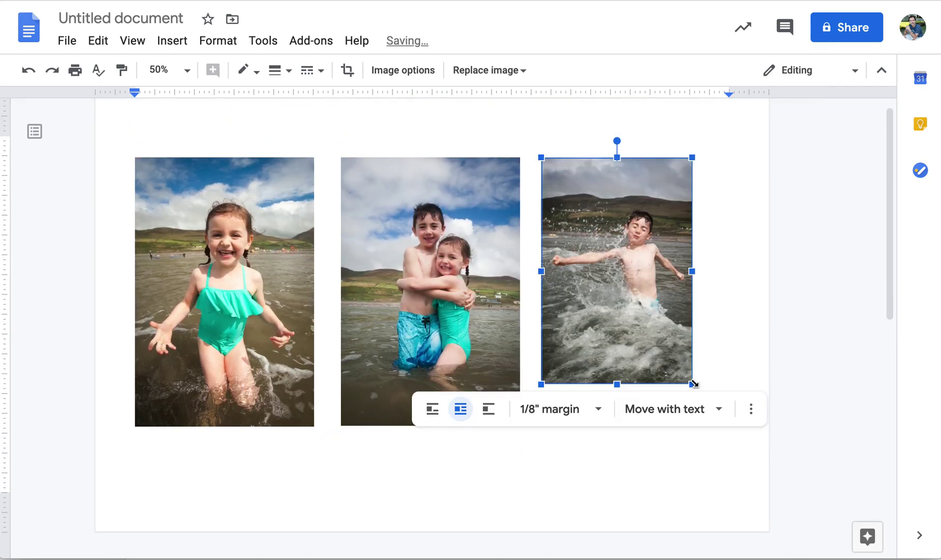
pyautogui.moveTo(693, 383); pyautogui.dragTo(719, 425)
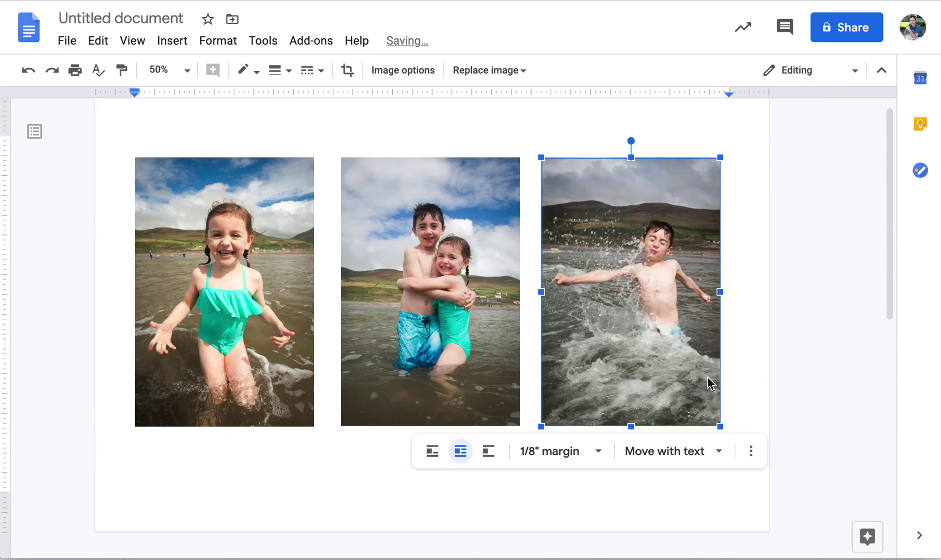
pyautogui.click(744, 276)
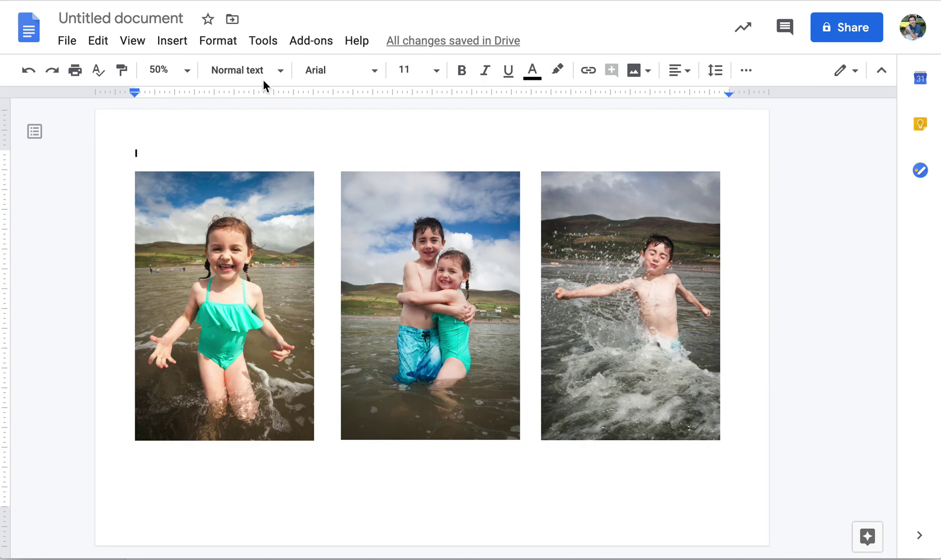
# Step: Zoom to 90% and drag the splashing-boy photo lower on the page
pyautogui.click(186, 73)
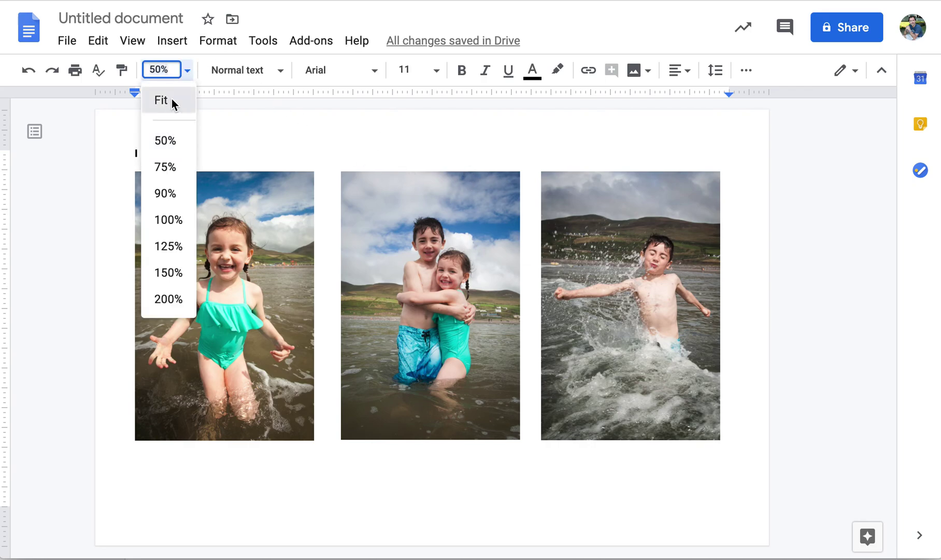
pyautogui.click(171, 99)
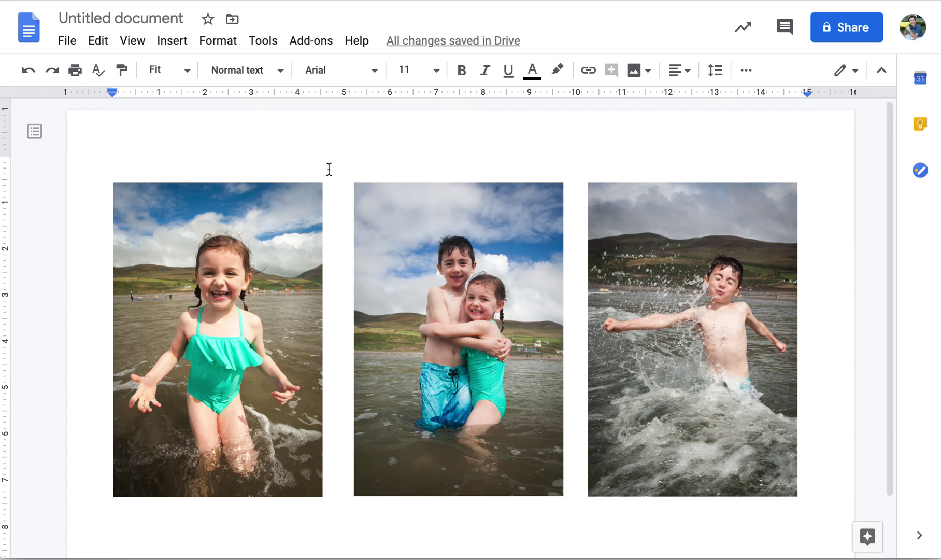
pyautogui.click(188, 70)
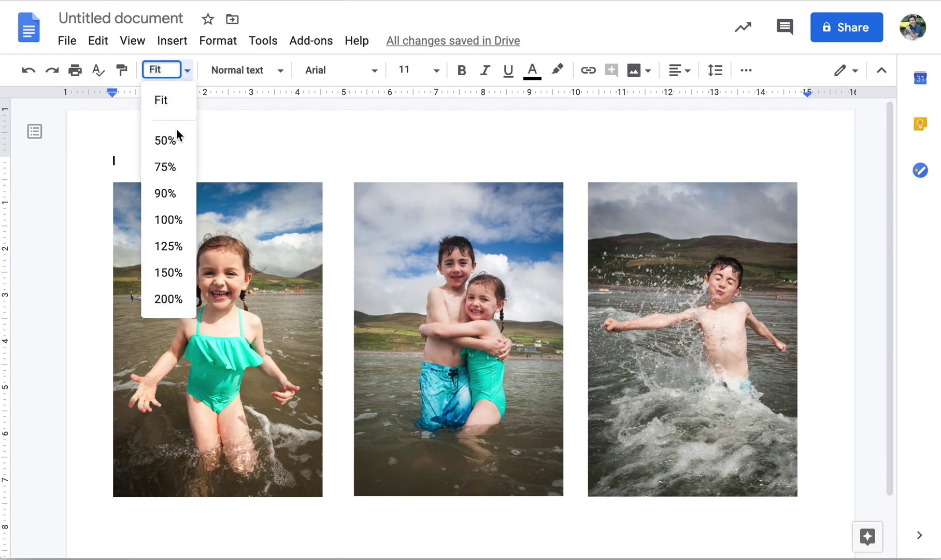
pyautogui.click(175, 194)
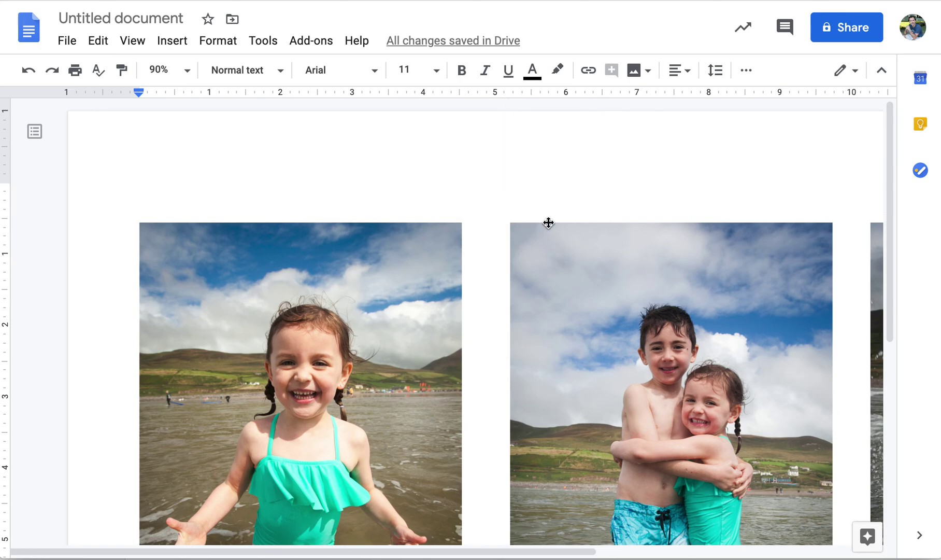
pyautogui.hscroll(5, 664, 231)
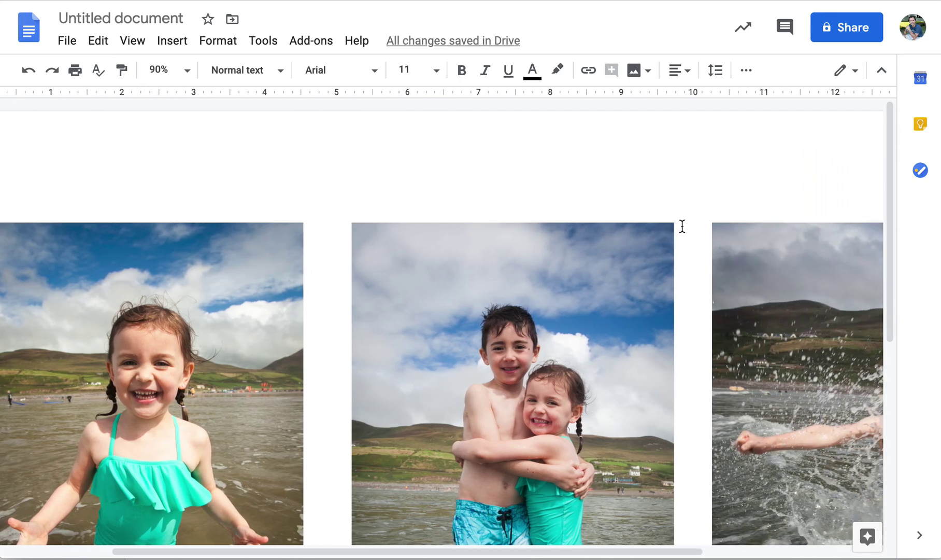
pyautogui.click(762, 249)
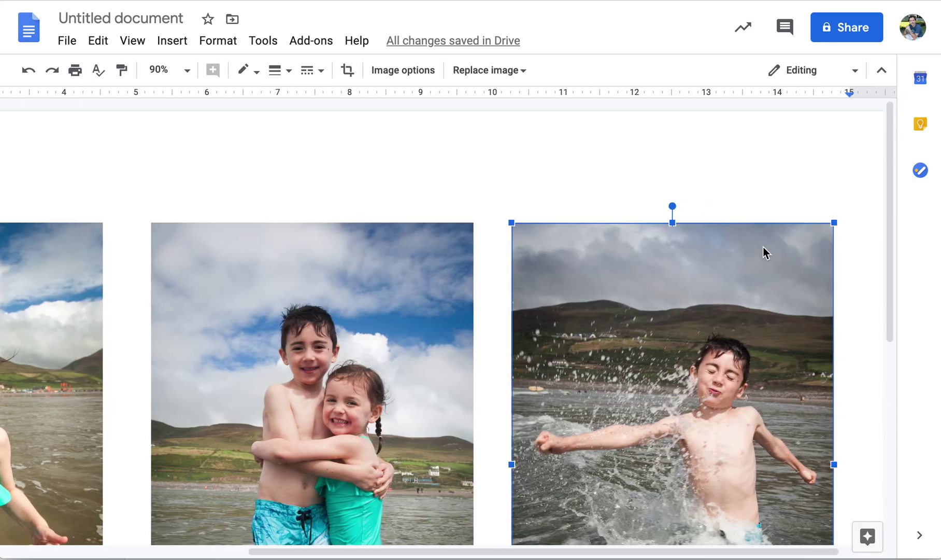
pyautogui.click(615, 277)
pyautogui.moveTo(614, 277); pyautogui.dragTo(614, 183)
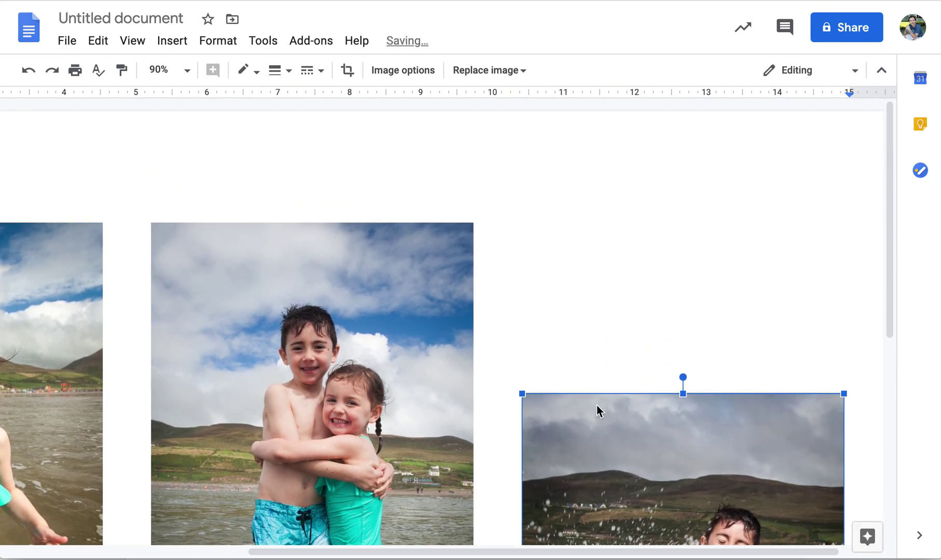
pyautogui.moveTo(596, 409); pyautogui.dragTo(592, 322)
pyautogui.scroll(-5, 593, 316)
# Step: At 50% zoom, move the splashing-boy photo back up level with the other two
pyautogui.click(188, 69)
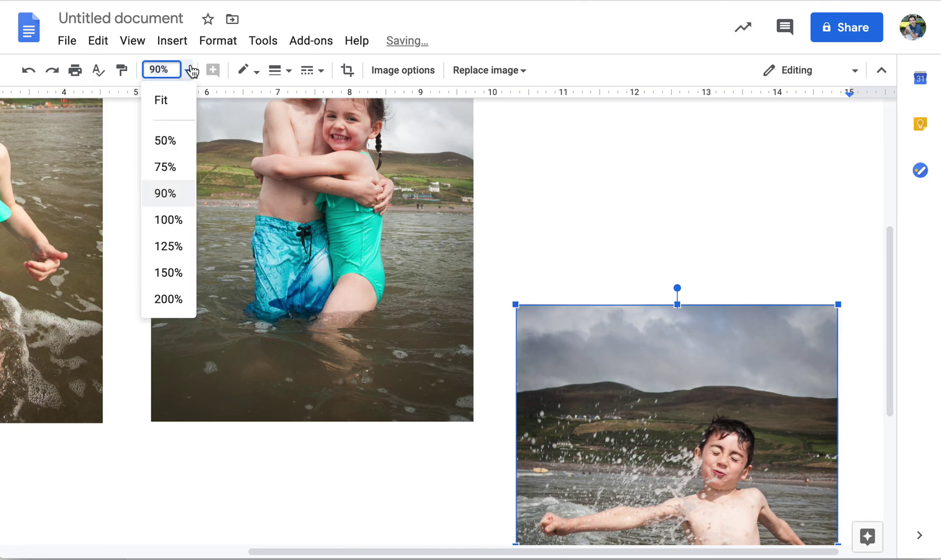
pyautogui.click(172, 138)
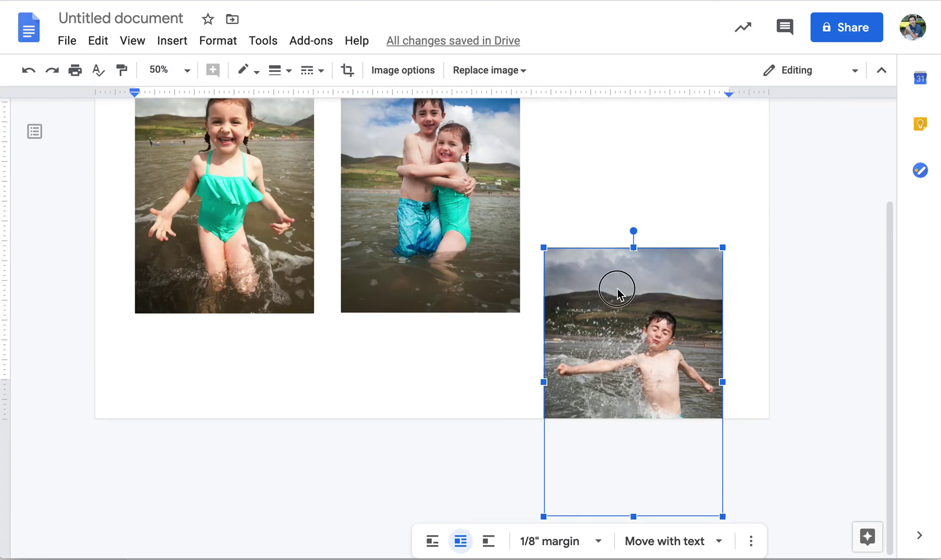
pyautogui.moveTo(616, 283); pyautogui.dragTo(619, 136)
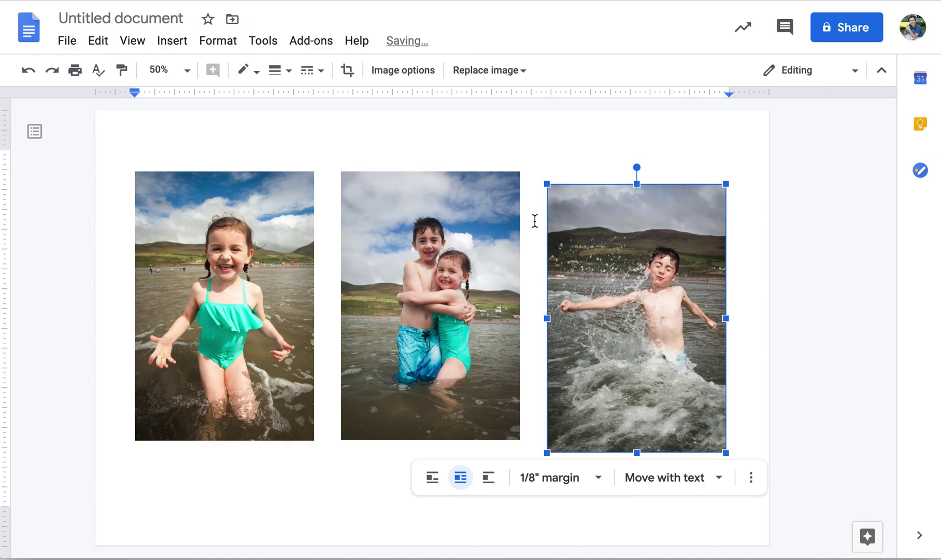
pyautogui.moveTo(599, 228); pyautogui.dragTo(598, 217)
pyautogui.click(757, 197)
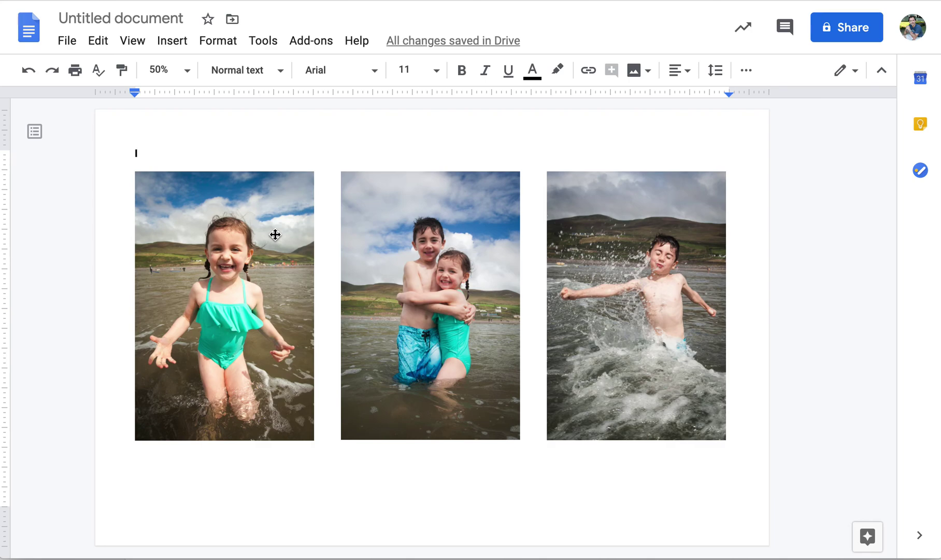
# Step: Nudge the first and second photos left to even the gaps between all three
pyautogui.moveTo(261, 211); pyautogui.dragTo(248, 214)
pyautogui.moveTo(413, 210); pyautogui.dragTo(388, 184)
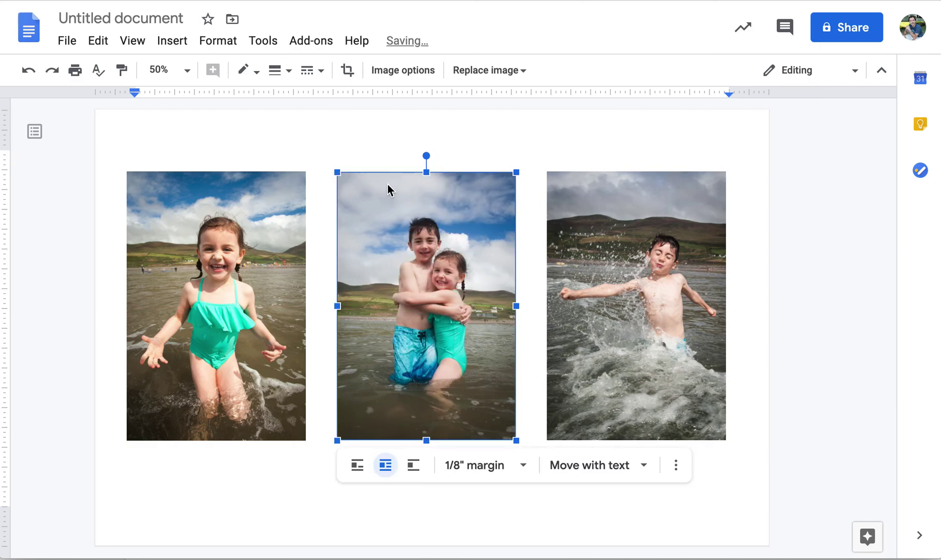
pyautogui.click(611, 134)
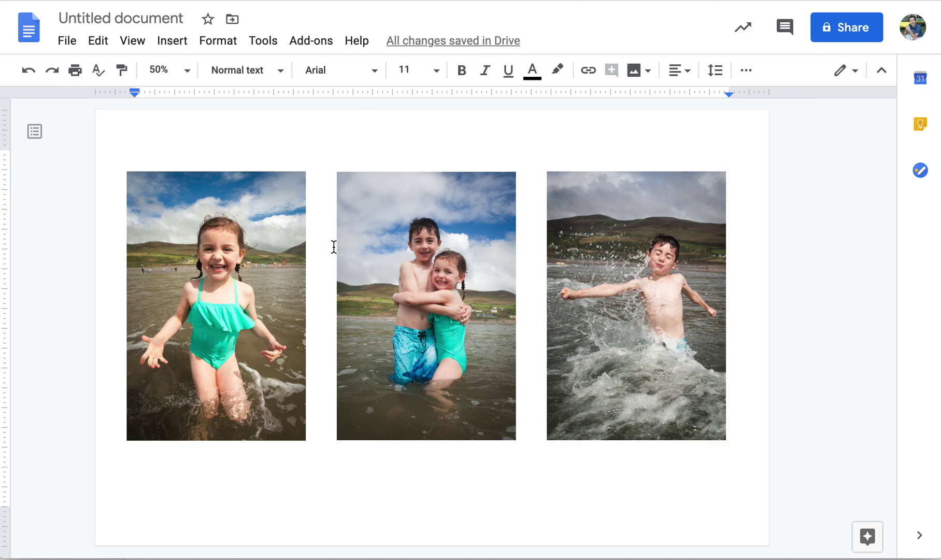
# Step: Set the page colour to light cornflower blue in Page setup
pyautogui.click(65, 42)
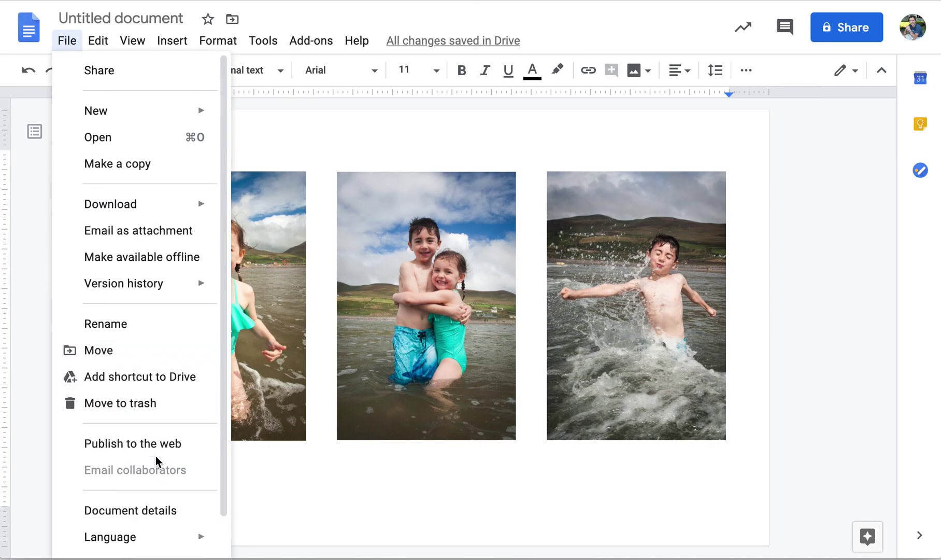
pyautogui.scroll(-2, 157, 463)
pyautogui.click(140, 518)
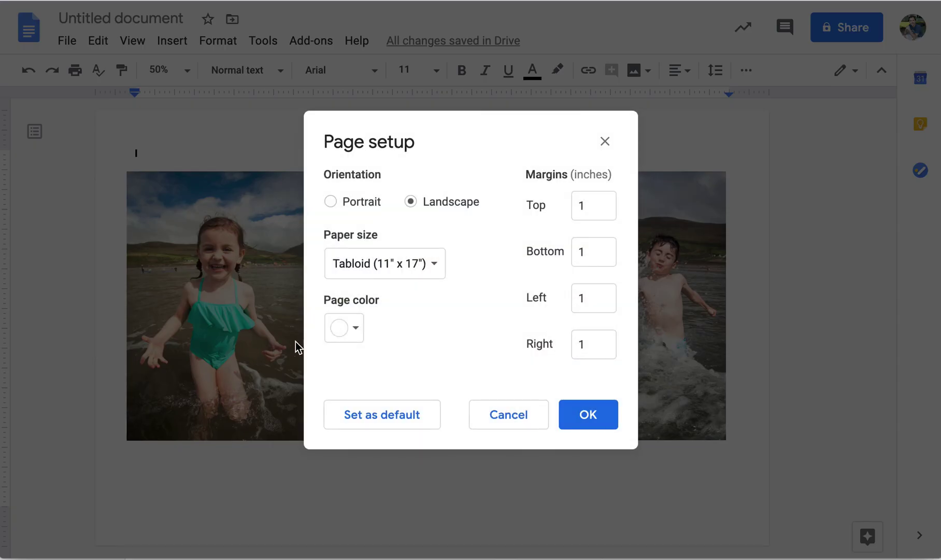
pyautogui.click(357, 331)
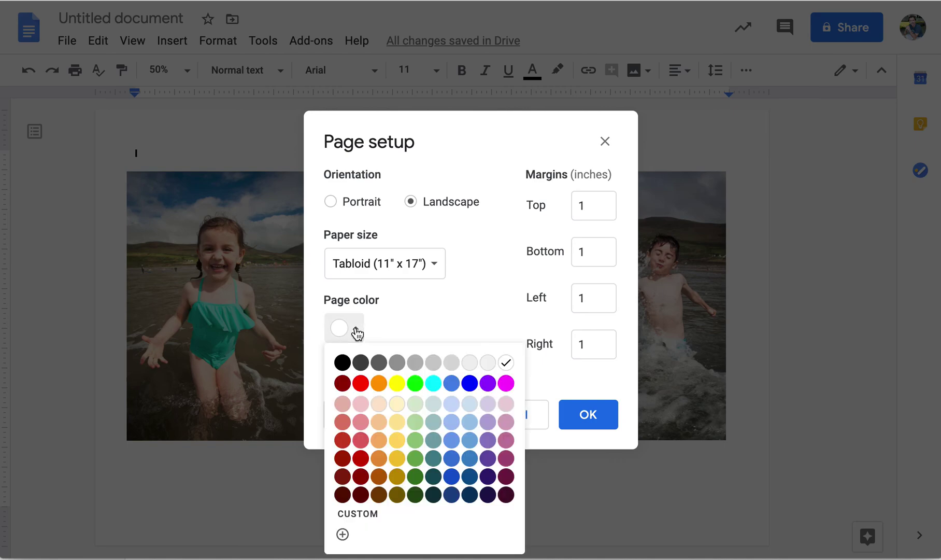
pyautogui.click(451, 421)
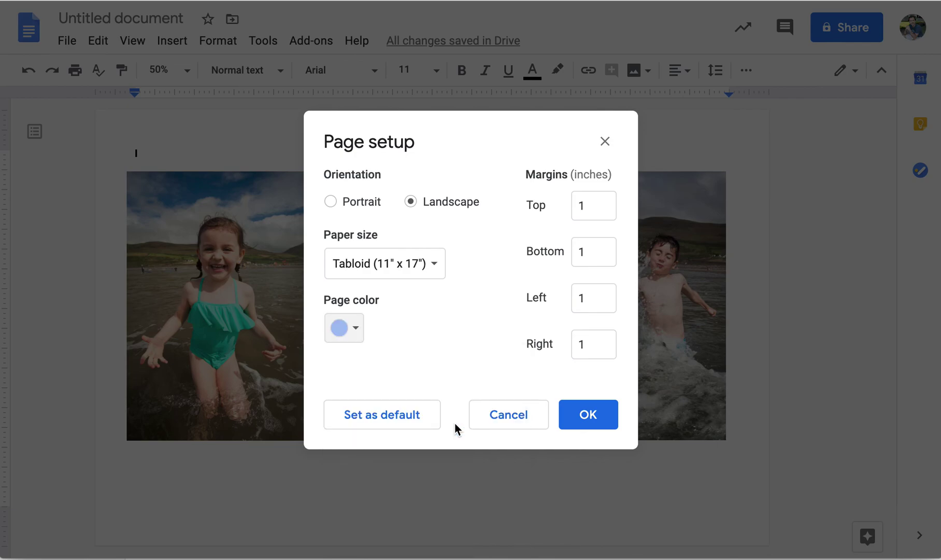
pyautogui.click(588, 414)
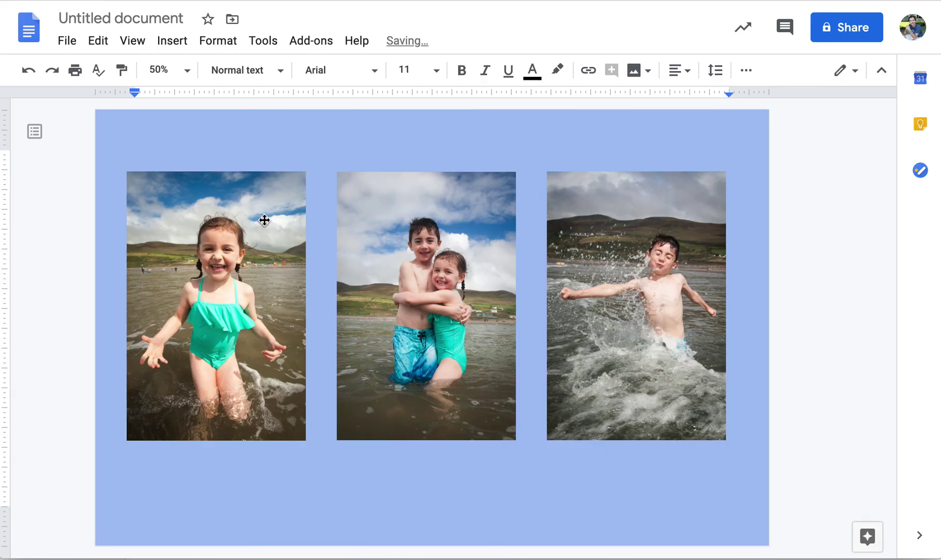
# Step: Apply a solid-line border to the first, second and third photos in turn
pyautogui.click(209, 229)
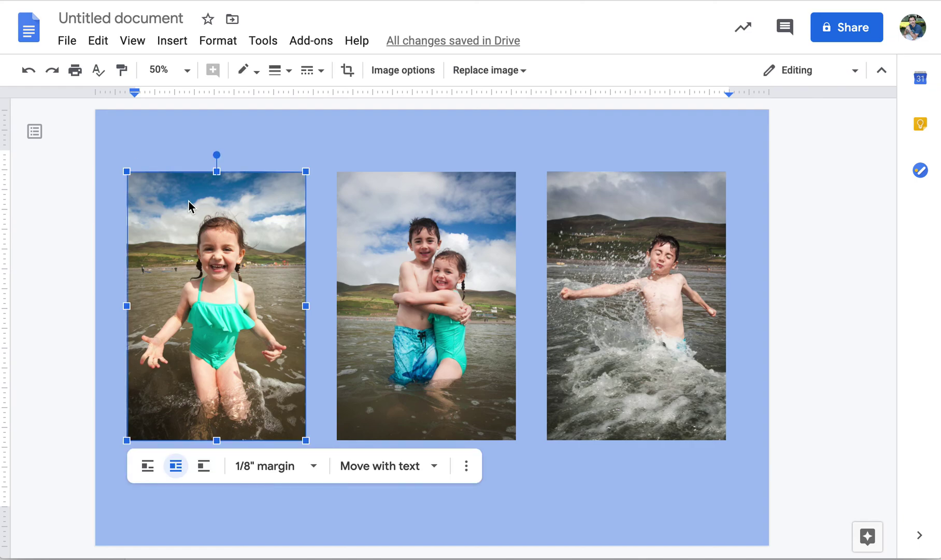
pyautogui.click(318, 71)
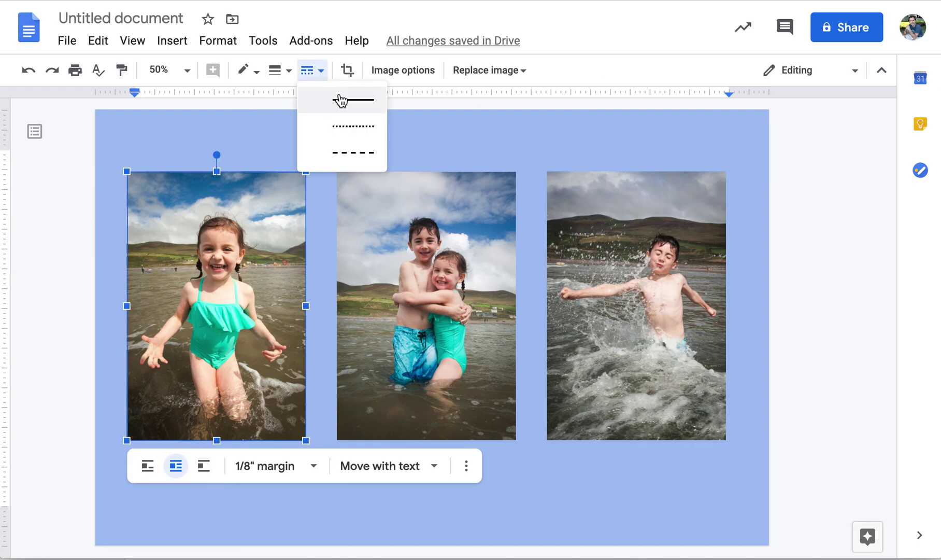
pyautogui.click(352, 101)
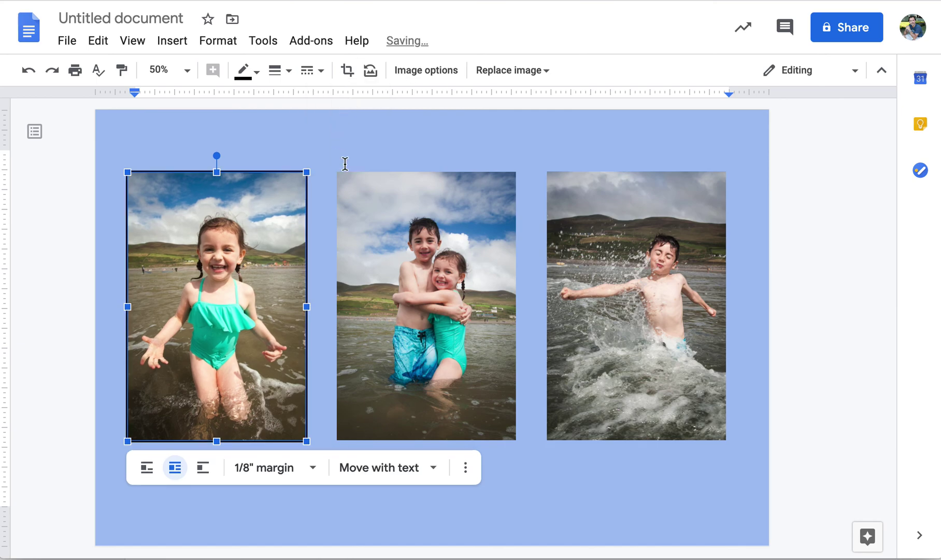
pyautogui.click(367, 200)
pyautogui.click(314, 70)
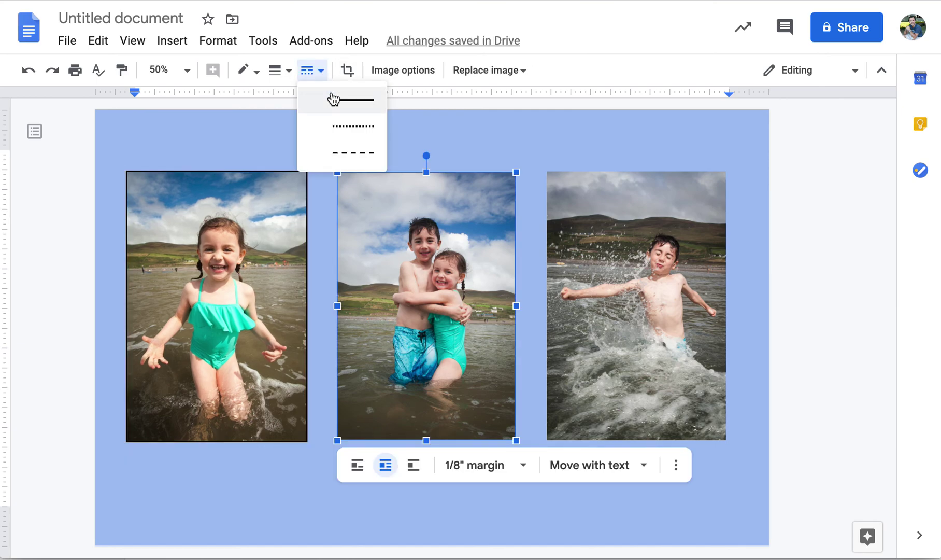
pyautogui.click(339, 106)
pyautogui.click(614, 243)
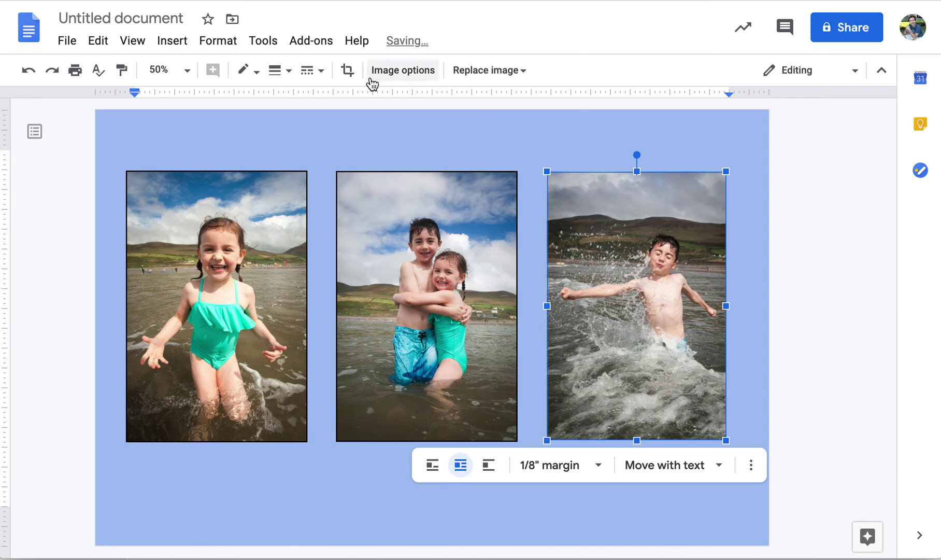
pyautogui.click(314, 70)
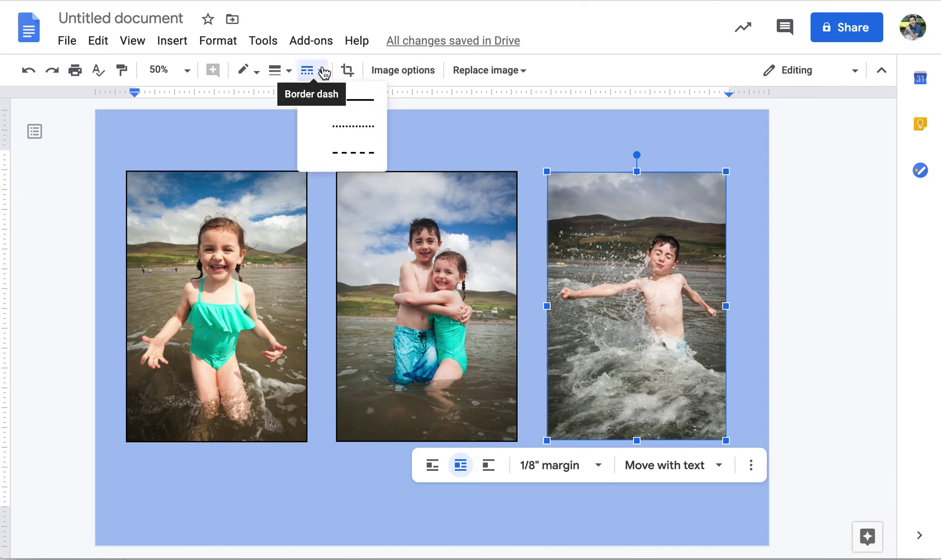
pyautogui.click(344, 104)
pyautogui.click(480, 127)
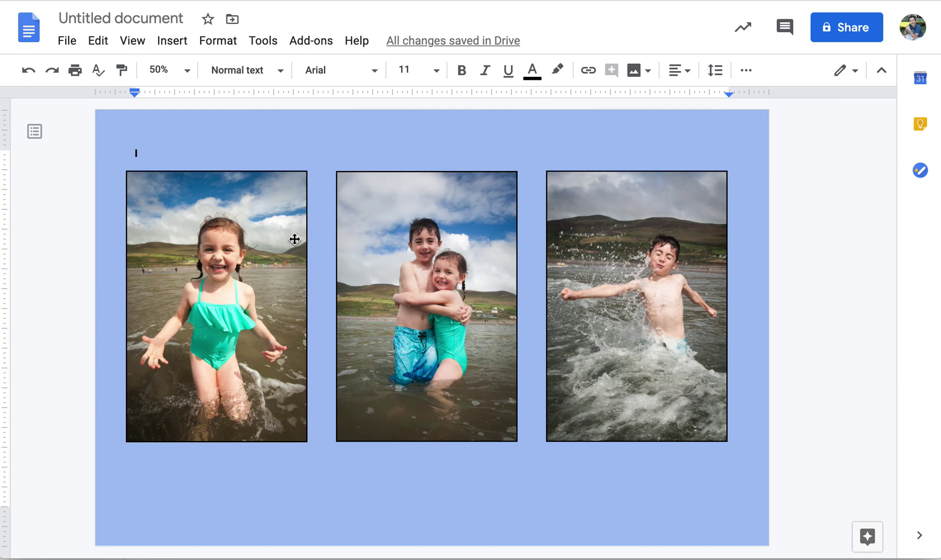
# Step: Start a new blank drawing from the Insert menu
pyautogui.click(179, 45)
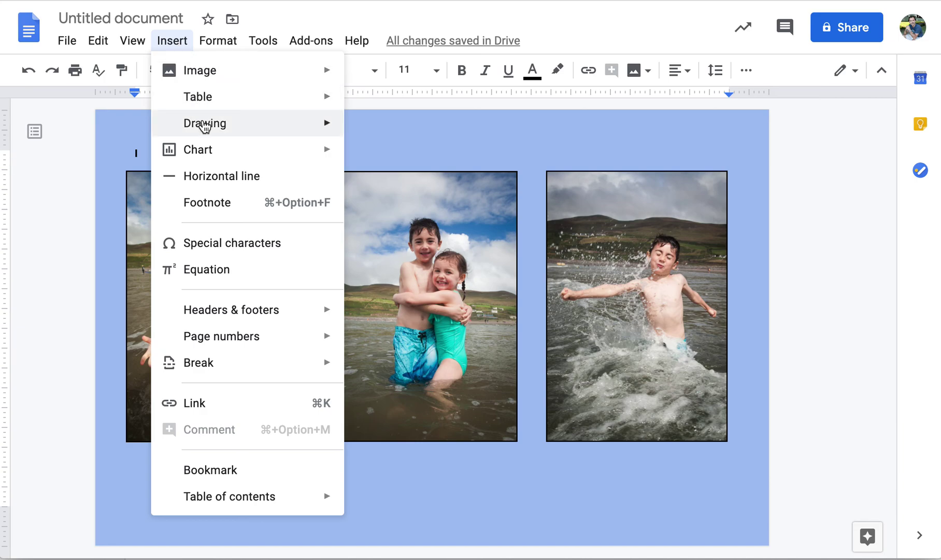
pyautogui.moveTo(205, 126)
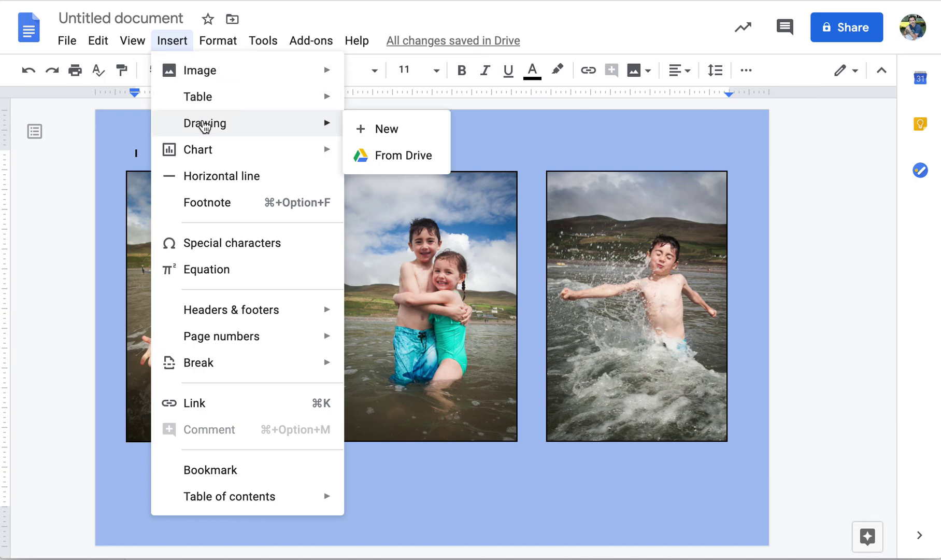
pyautogui.click(388, 131)
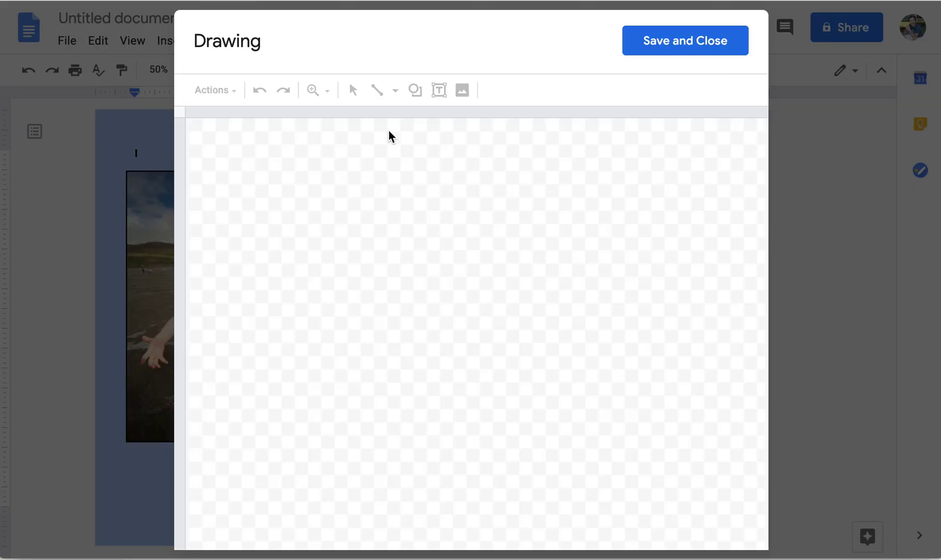
# Step: Add a text box reading 'Summer Vacation, 2018' and select its text
pyautogui.click(439, 91)
pyautogui.moveTo(248, 147); pyautogui.dragTo(641, 301)
pyautogui.write('S')
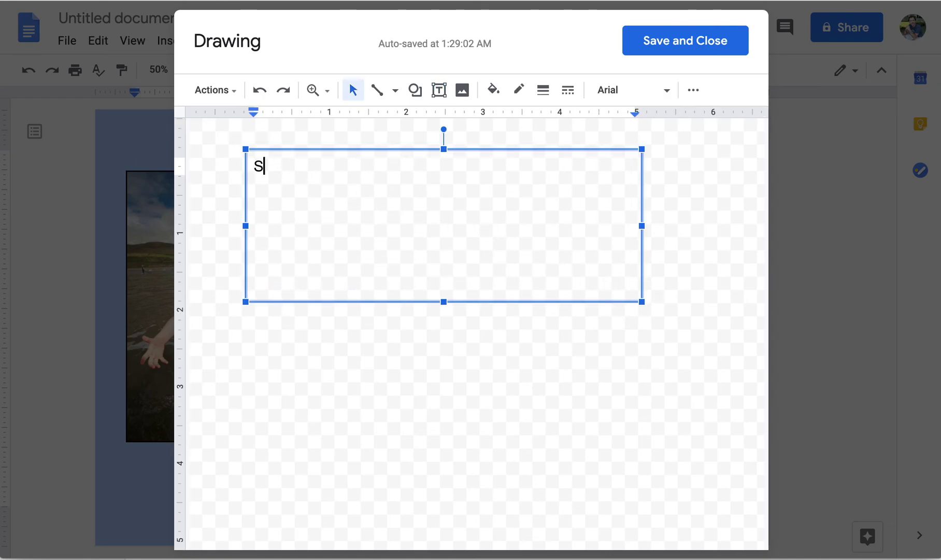
pyautogui.write('ummer Vaca')
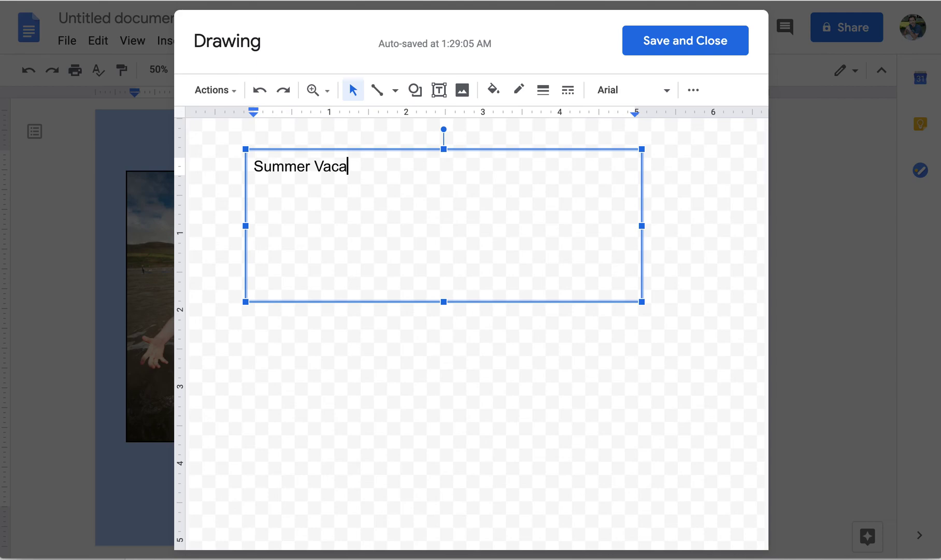
pyautogui.write('tion, 2018')
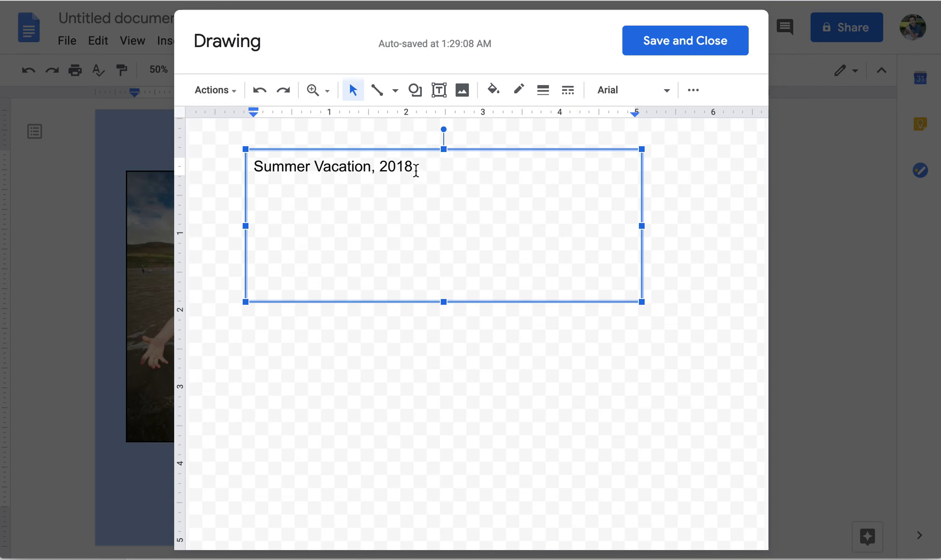
pyautogui.moveTo(416, 170); pyautogui.dragTo(244, 152)
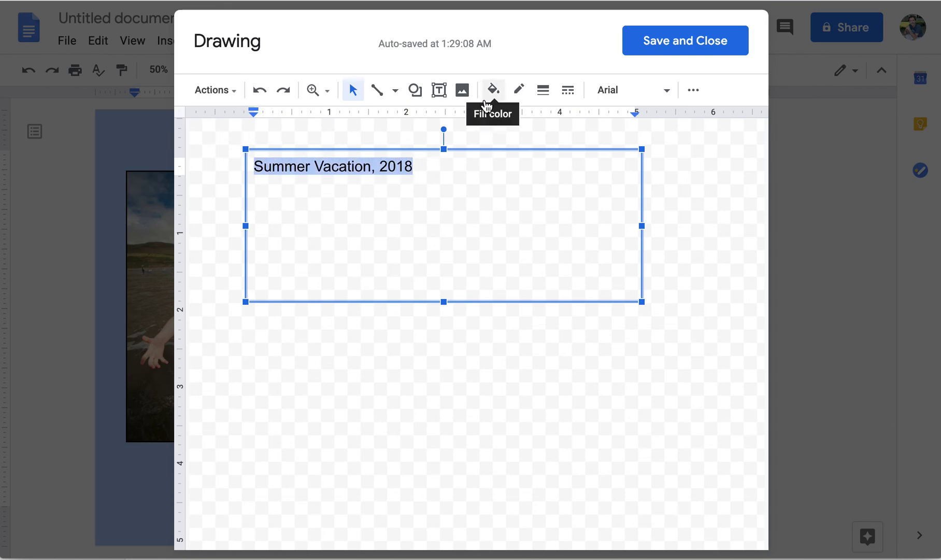
# Step: Set the title text size to 30
pyautogui.click(693, 91)
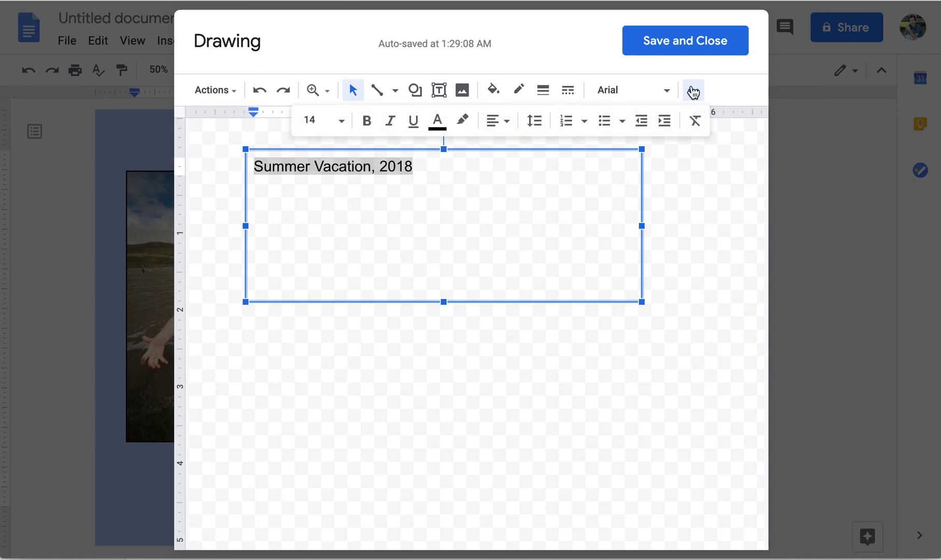
pyautogui.click(341, 121)
pyautogui.click(316, 415)
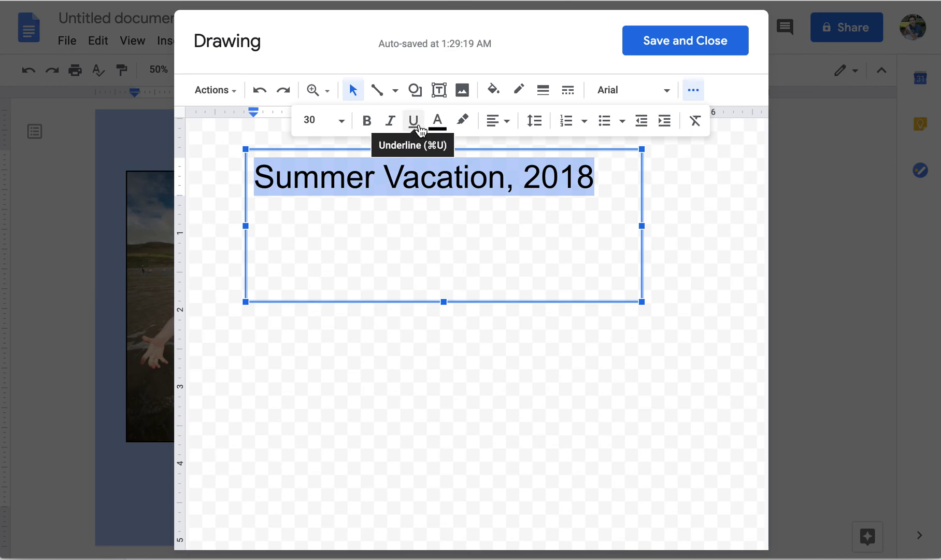
# Step: Apply the recent Caveat font to the title and shrink its text box to fit
pyautogui.click(668, 91)
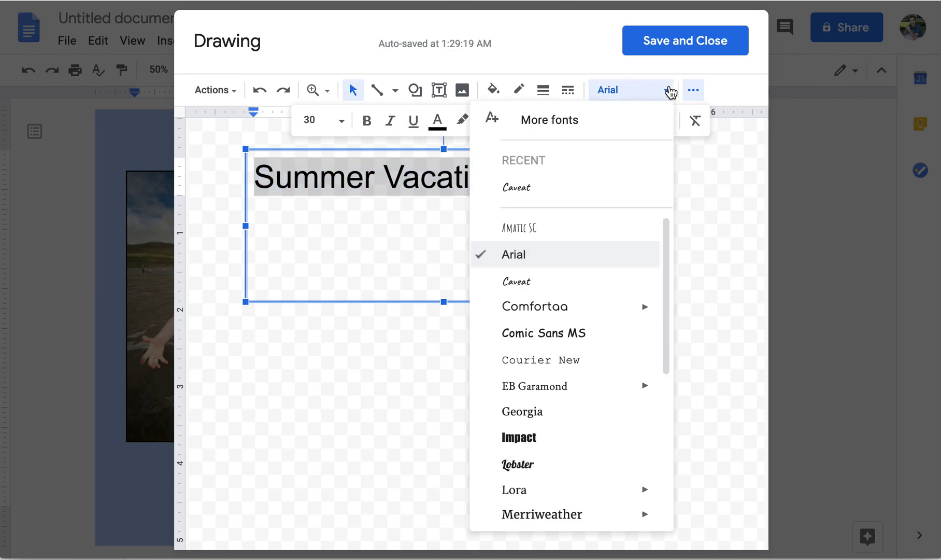
pyautogui.scroll(-1, 611, 442)
pyautogui.scroll(-2, 612, 442)
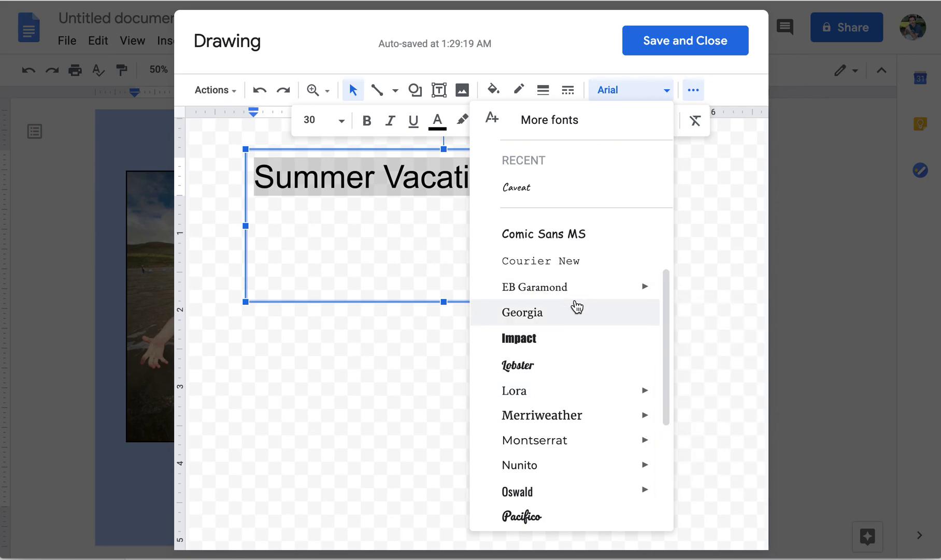
pyautogui.scroll(-1, 577, 307)
pyautogui.scroll(1, 577, 307)
pyautogui.click(532, 195)
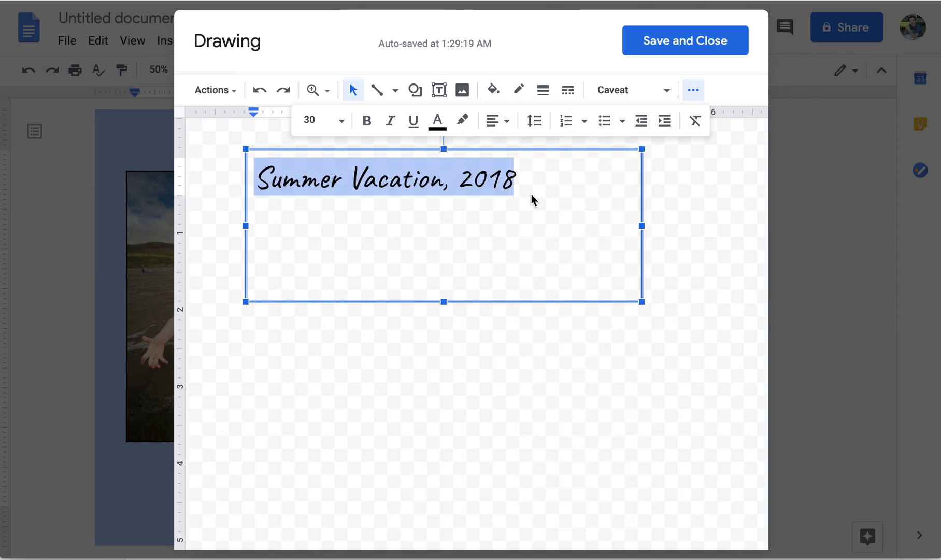
pyautogui.moveTo(642, 305); pyautogui.dragTo(527, 202)
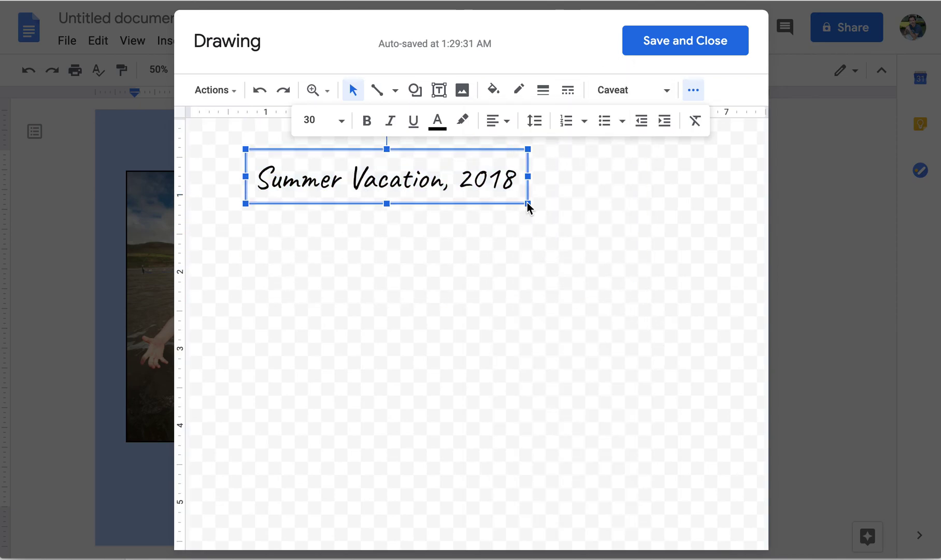
# Step: Save the title drawing to the page, set it to Wrap text, and centre it under the middle photo
pyautogui.click(697, 47)
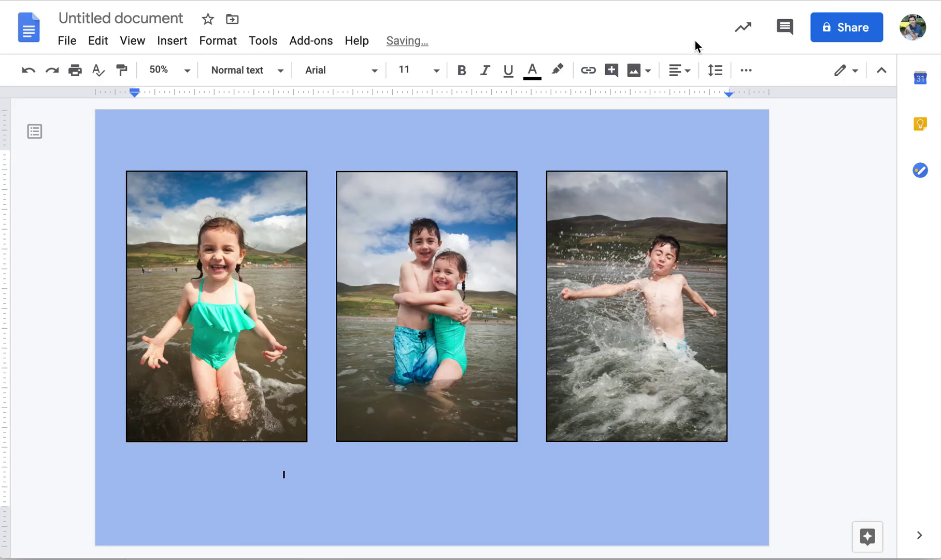
pyautogui.click(197, 467)
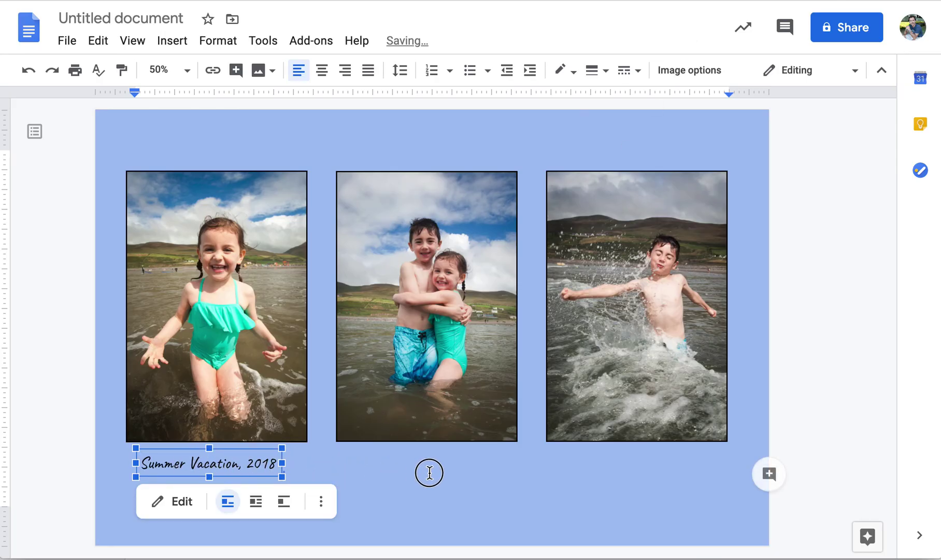
pyautogui.click(254, 501)
pyautogui.moveTo(244, 463)
pyautogui.mouseDown()
pyautogui.moveTo(414, 458)
pyautogui.moveTo(466, 462)
pyautogui.moveTo(462, 470)
pyautogui.mouseUp()
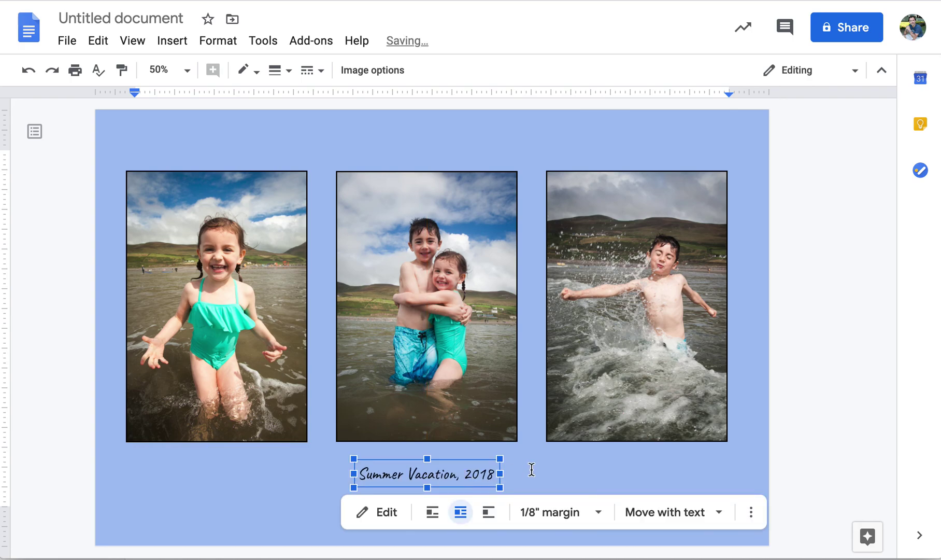
pyautogui.click(716, 466)
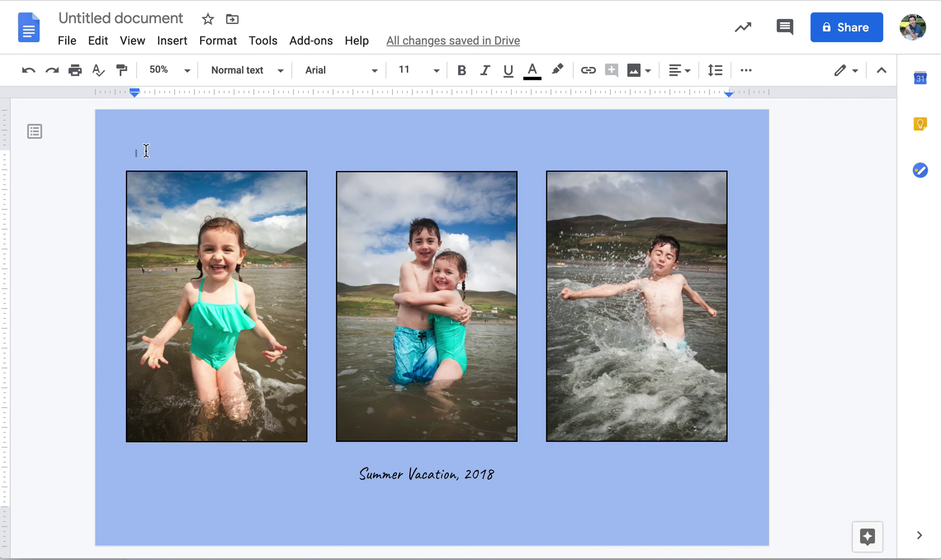
# Step: Add two blank lines at the top of the document, then open a new Chrome tab
pyautogui.press('Return')
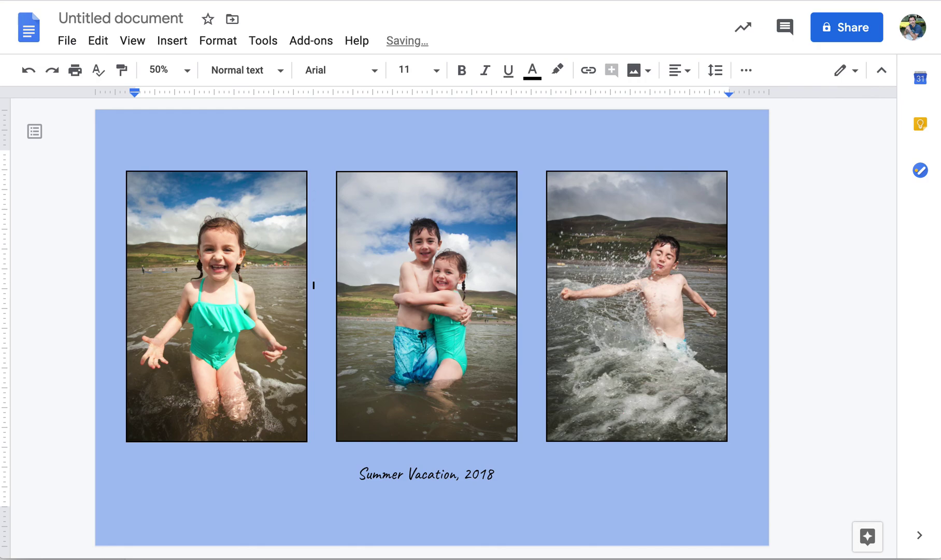
pyautogui.press('Return')
pyautogui.press('Return')
pyautogui.press('Return')
pyautogui.press('Return')
pyautogui.press('Return')
pyautogui.press('Return')
pyautogui.press('Return')
pyautogui.scroll(3, 446, 291)
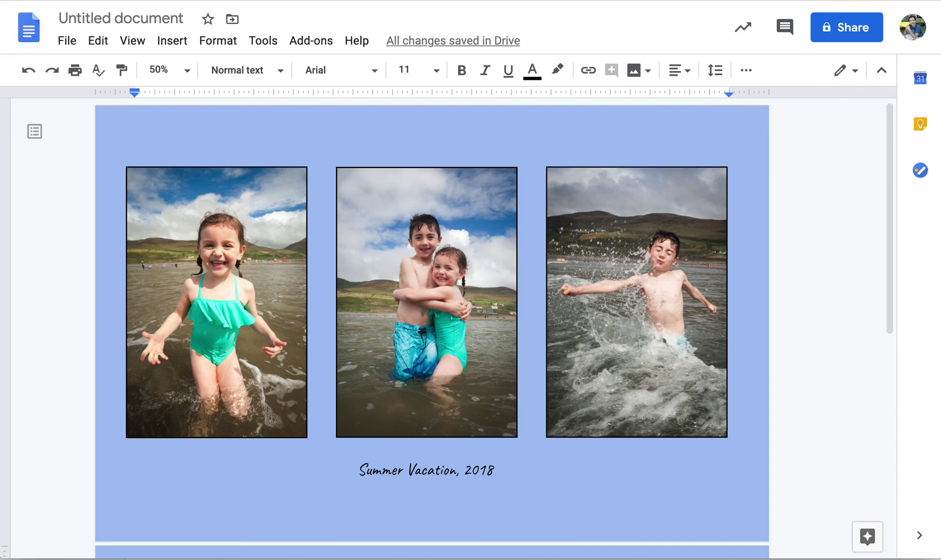
pyautogui.hotkey('ctrl', 't')
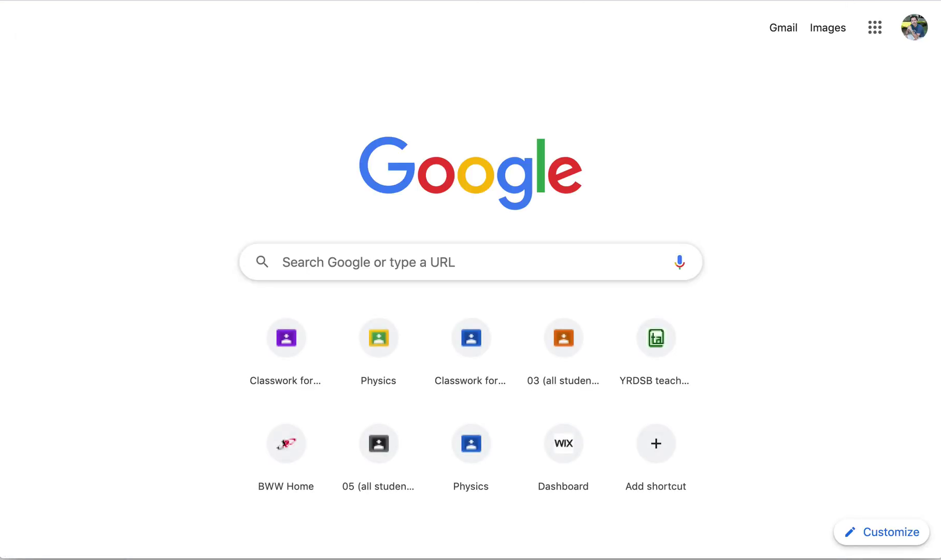
# Step: Search Google for 'how to screenshot on pc' and scroll through the results
pyautogui.click(435, 261)
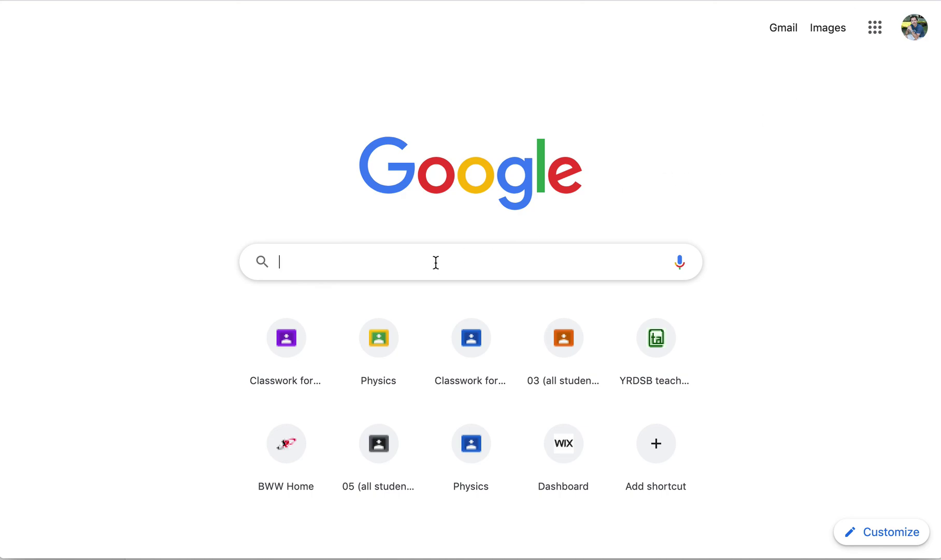
pyautogui.write('how to sc')
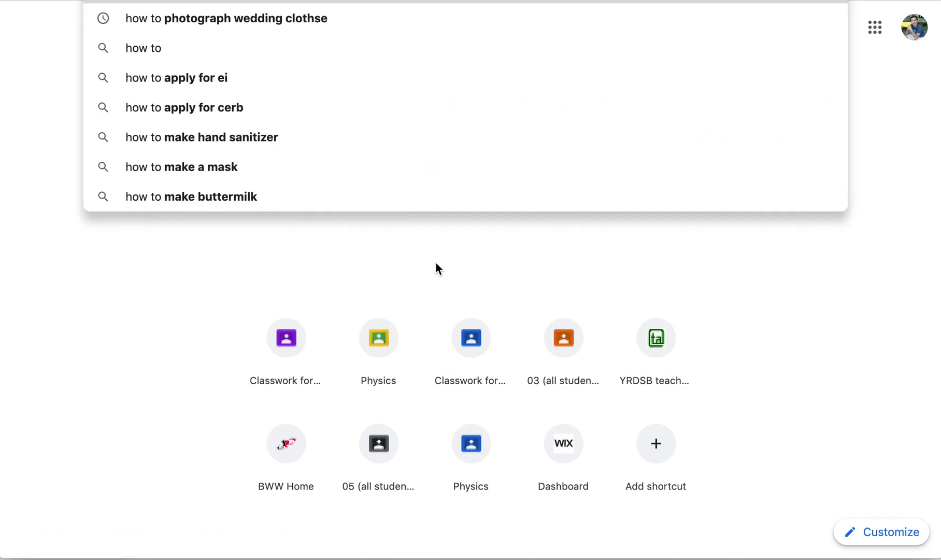
pyautogui.write('reenshot')
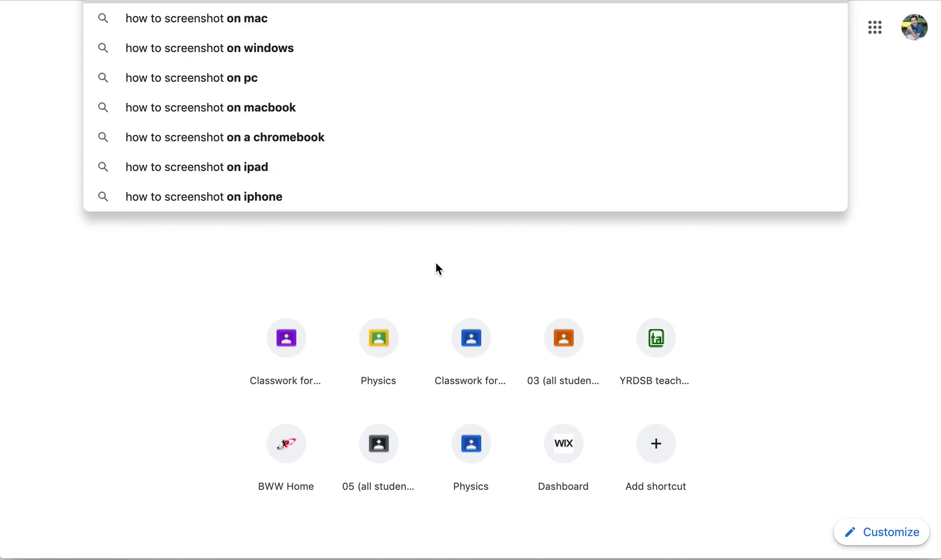
pyautogui.write(' on pc')
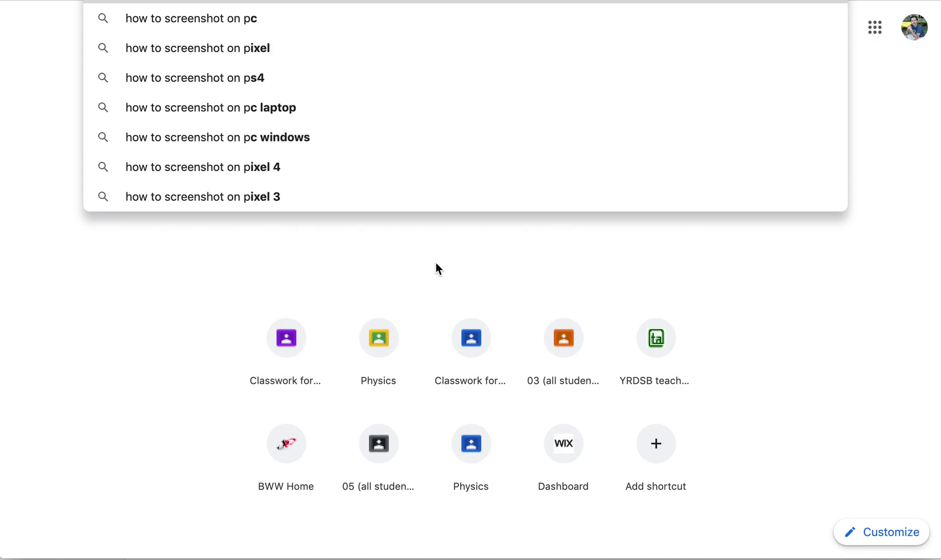
pyautogui.press('Return')
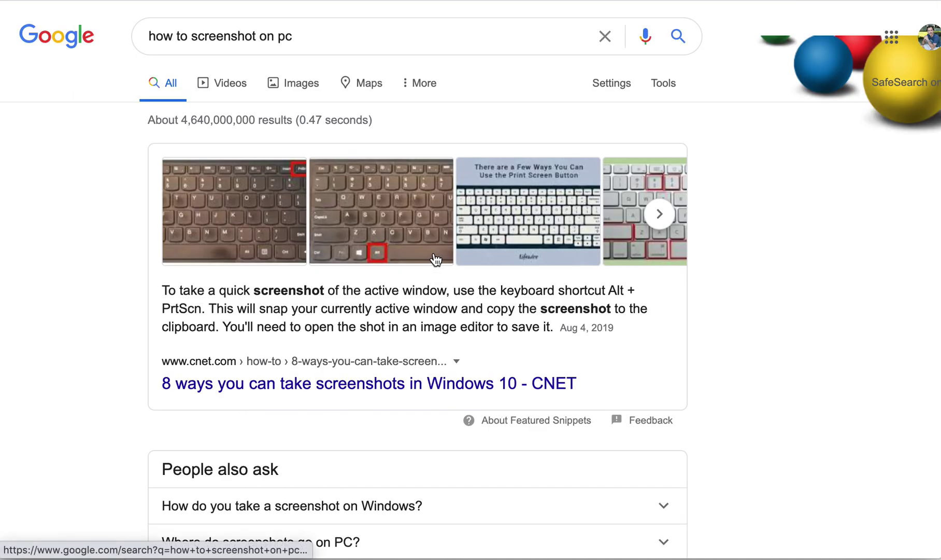
pyautogui.scroll(-5, 394, 330)
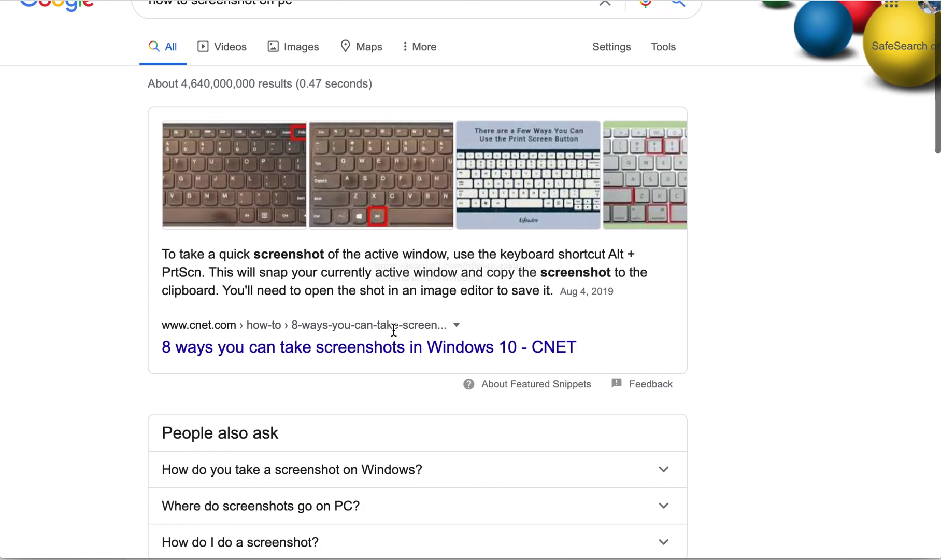
pyautogui.scroll(-2, 395, 335)
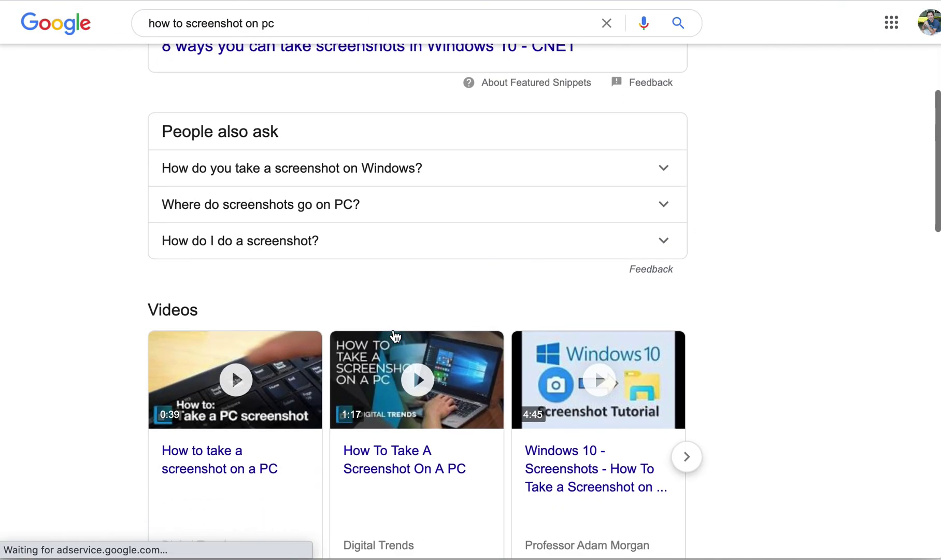
pyautogui.scroll(3, 394, 334)
pyautogui.scroll(1, 395, 336)
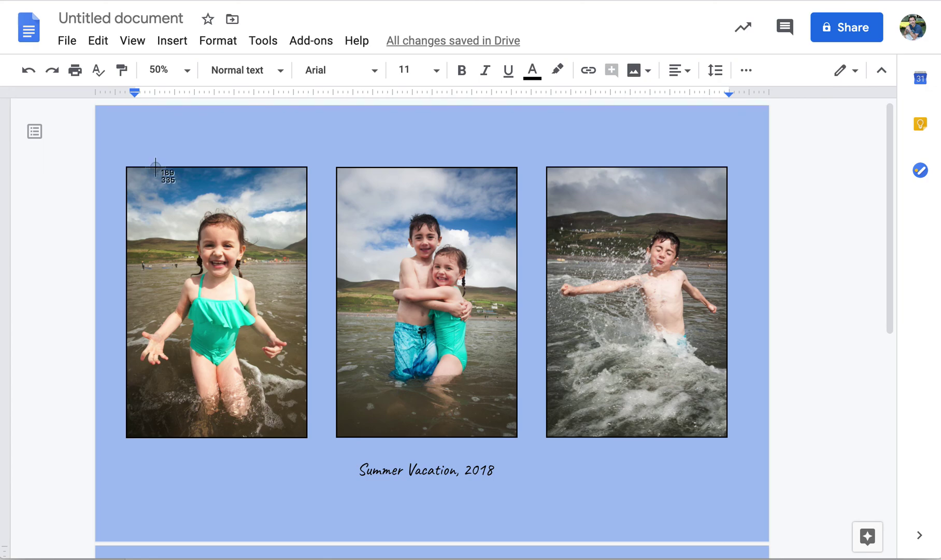
# Step: Capture an area screenshot framing the whole collage page from top-left to bottom-right
pyautogui.press('super+shift+4')
pyautogui.moveTo(103, 133); pyautogui.dragTo(754, 511)
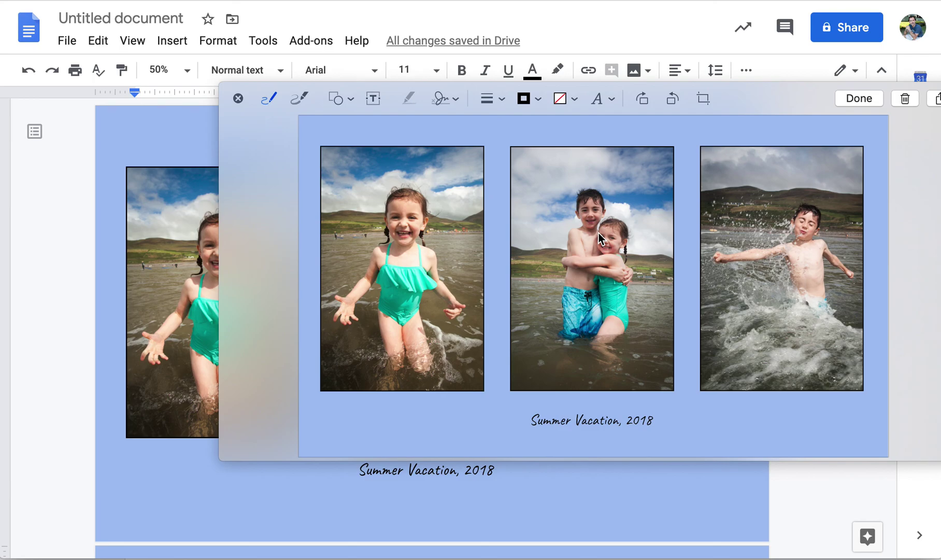
# Step: Close the screenshot markup window
pyautogui.click(237, 98)
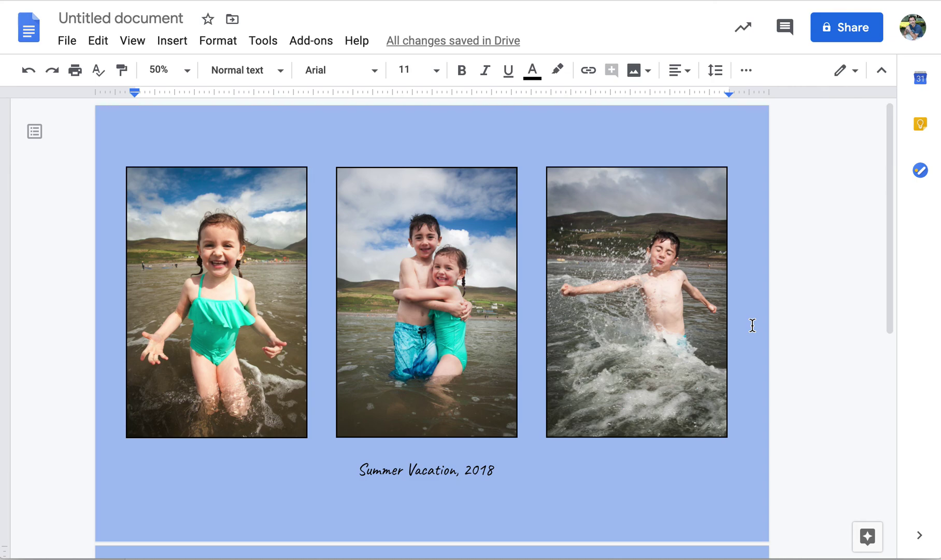
# Step: Create a blank document set to landscape Tabloid (11" x 17") pages
pyautogui.click(27, 35)
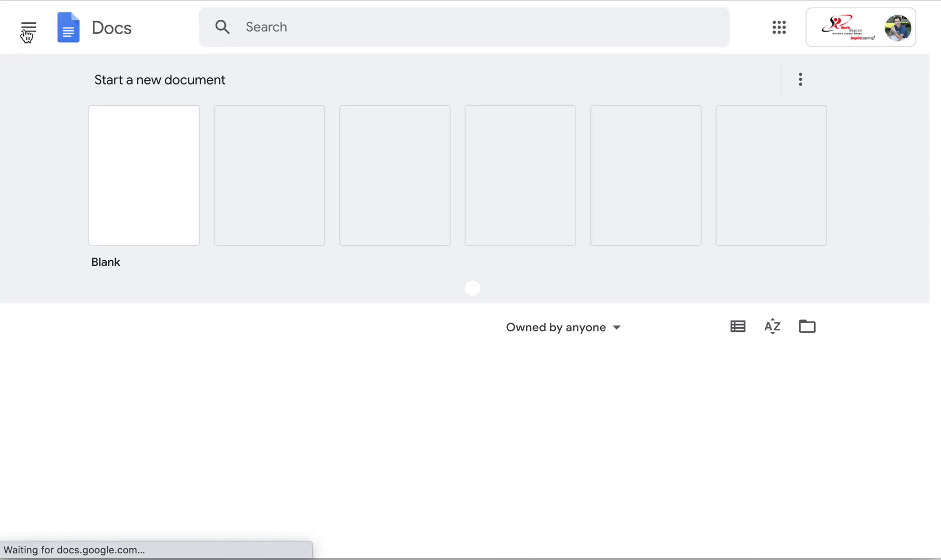
pyautogui.click(144, 188)
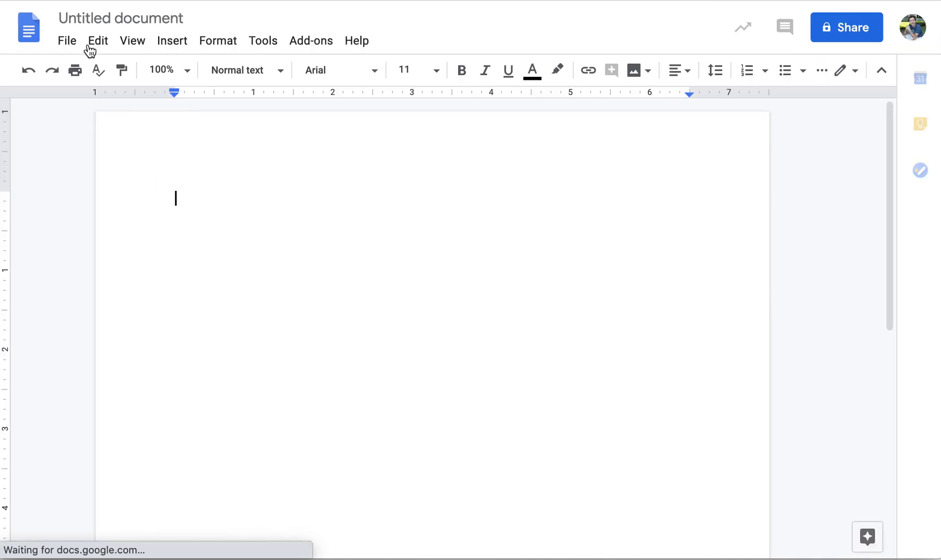
pyautogui.click(68, 42)
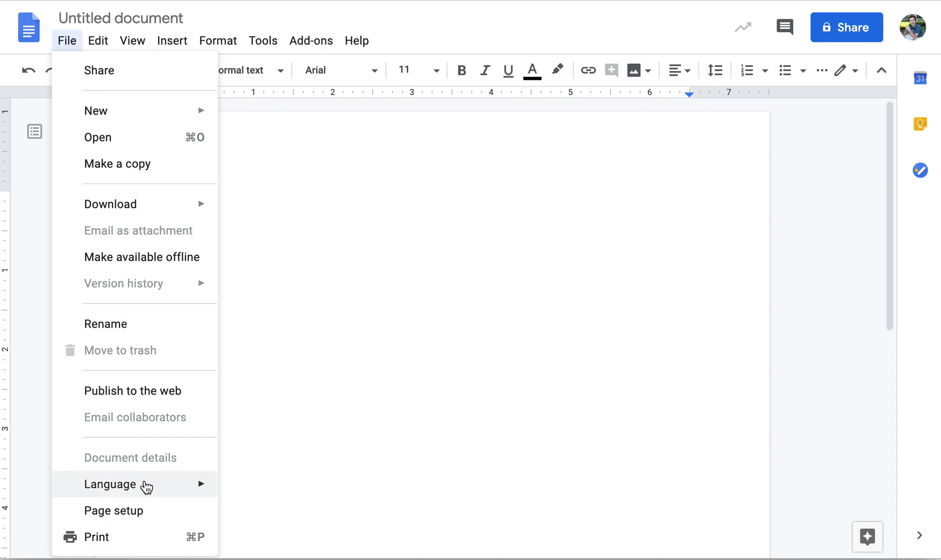
pyautogui.click(138, 507)
pyautogui.click(439, 203)
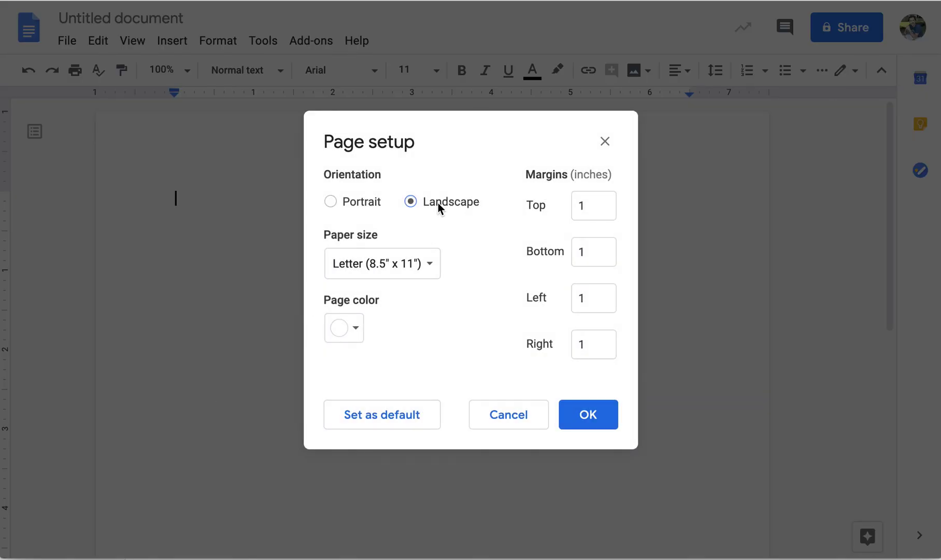
pyautogui.click(380, 273)
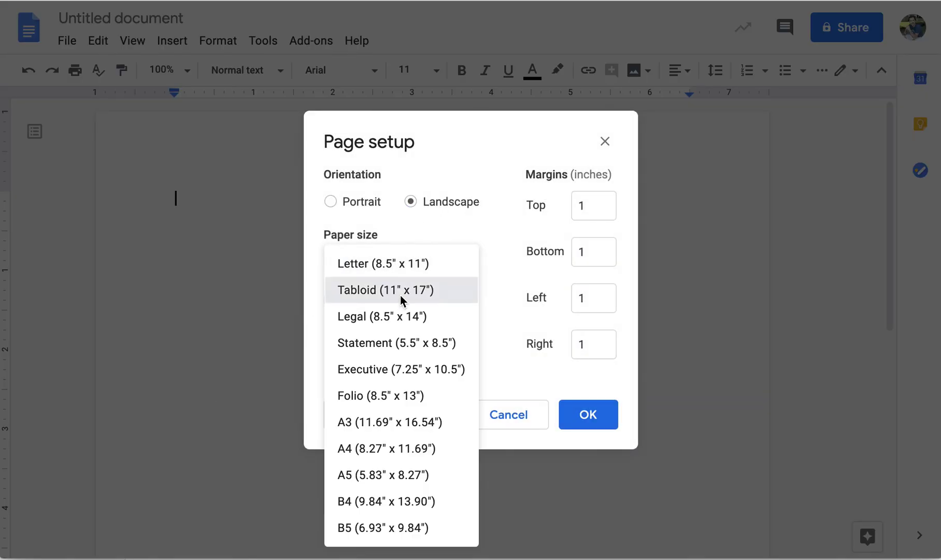
pyautogui.click(401, 296)
pyautogui.click(588, 416)
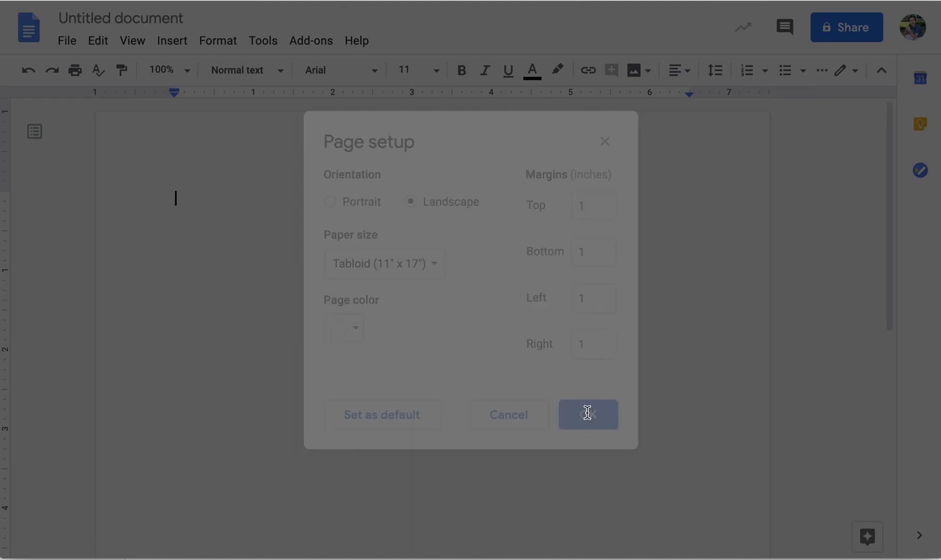
# Step: Zoom the page to 50% and bring up the Insert image options
pyautogui.click(188, 70)
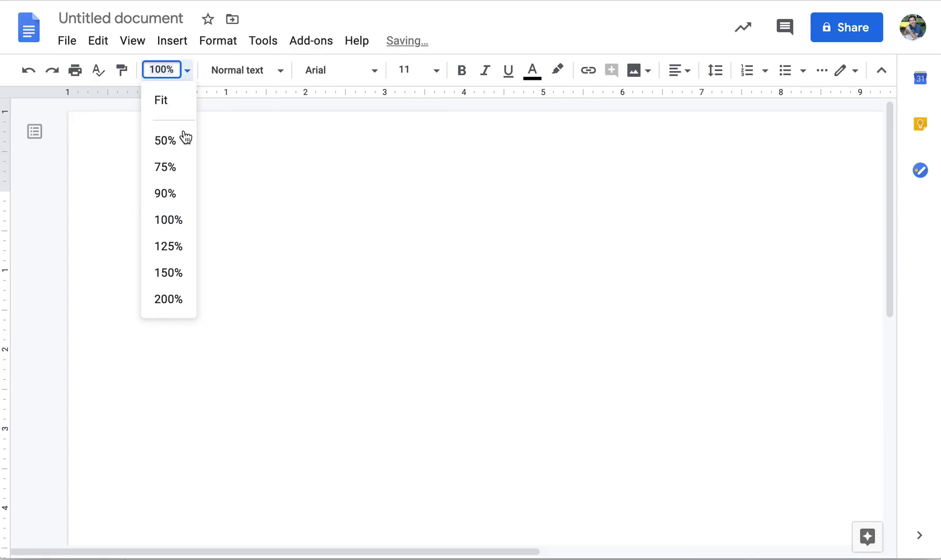
pyautogui.click(183, 136)
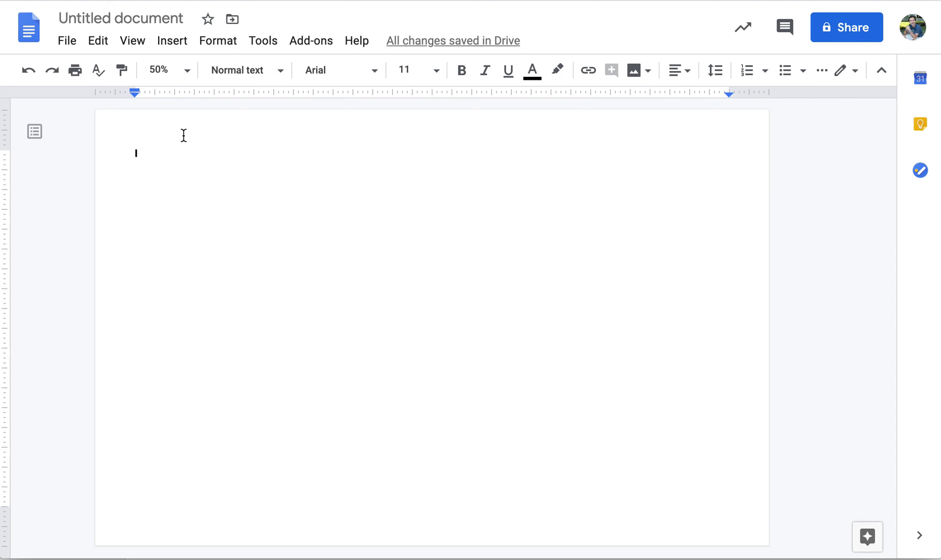
pyautogui.click(174, 44)
# Step: Upload and insert the beach sunset photo IMG_6726-HDR-4.jpg
pyautogui.moveTo(202, 73)
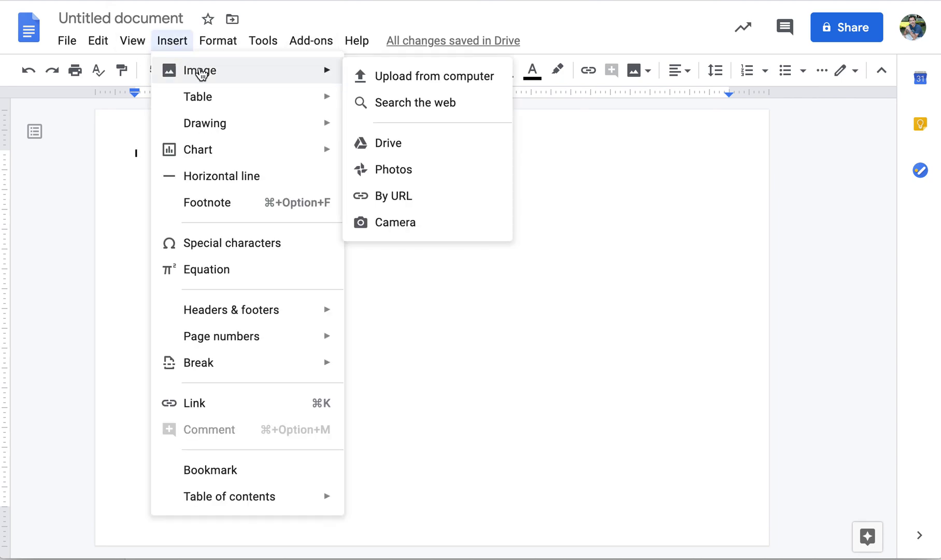
pyautogui.click(392, 76)
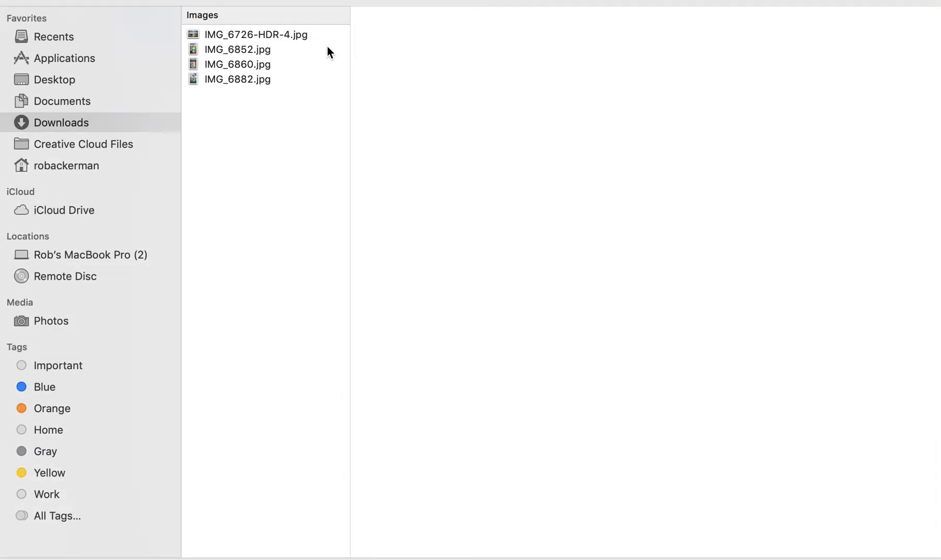
pyautogui.click(276, 35)
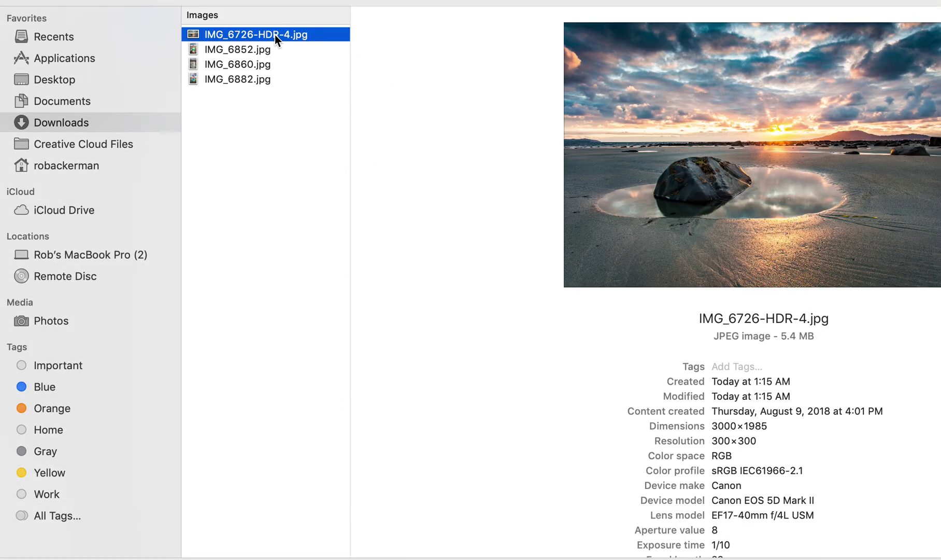
pyautogui.doubleClick(275, 35)
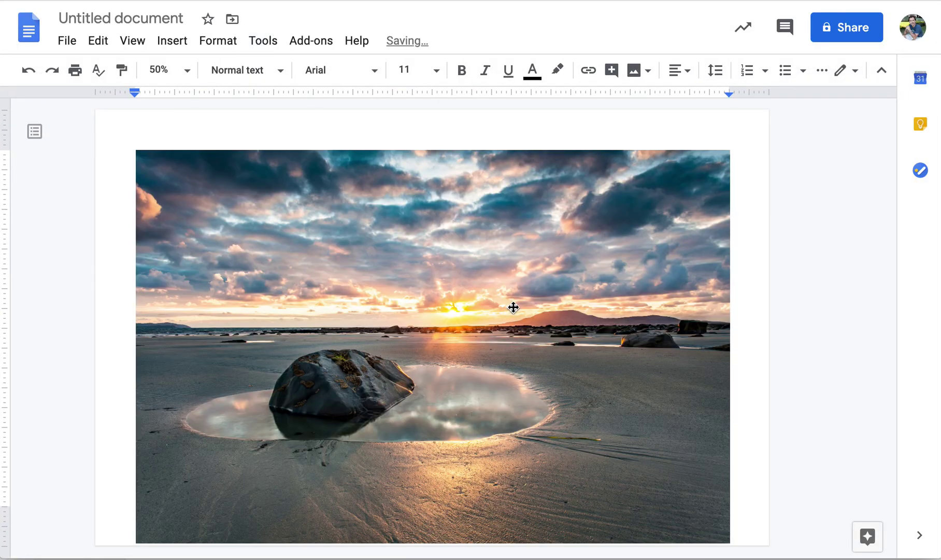
# Step: Set the photo to Wrap text, shrink it slightly and shift it a little right
pyautogui.click(464, 309)
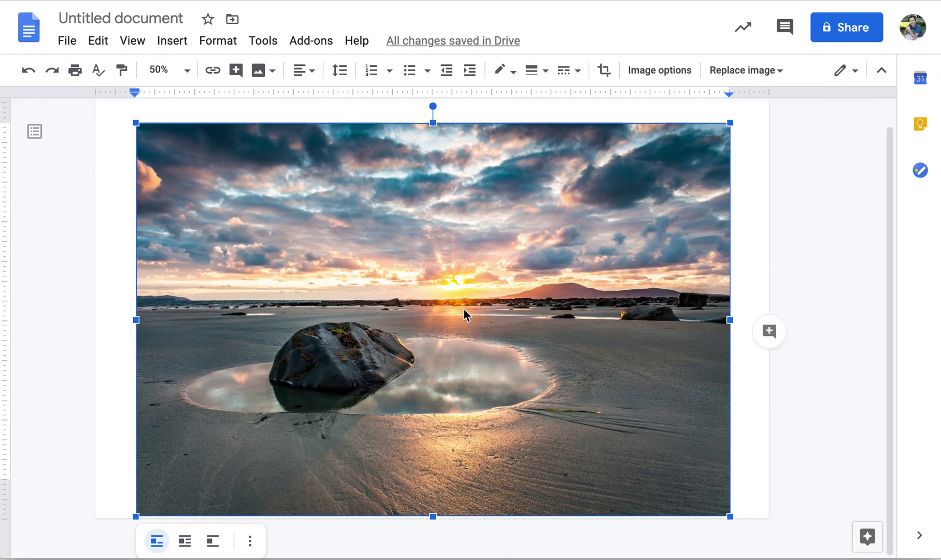
pyautogui.click(184, 541)
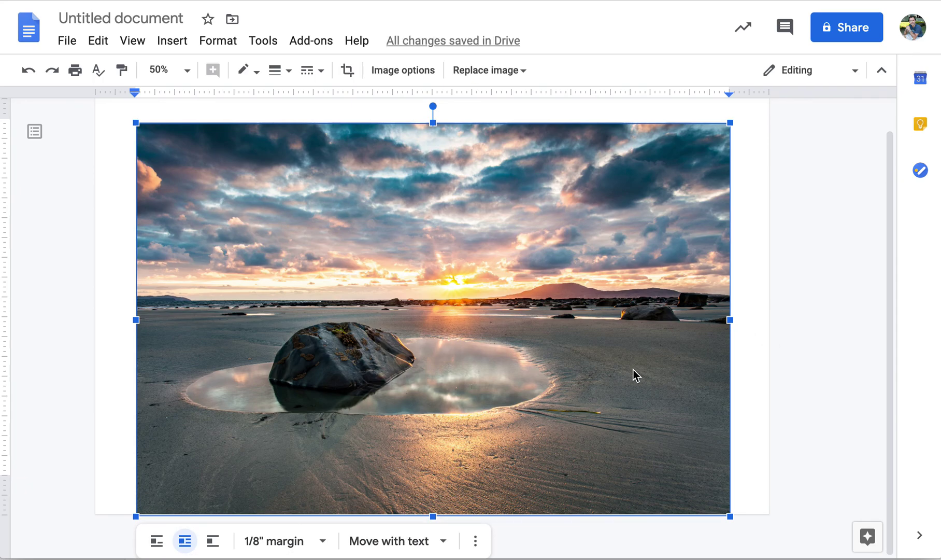
pyautogui.moveTo(731, 516); pyautogui.dragTo(648, 415)
pyautogui.moveTo(424, 361); pyautogui.dragTo(459, 351)
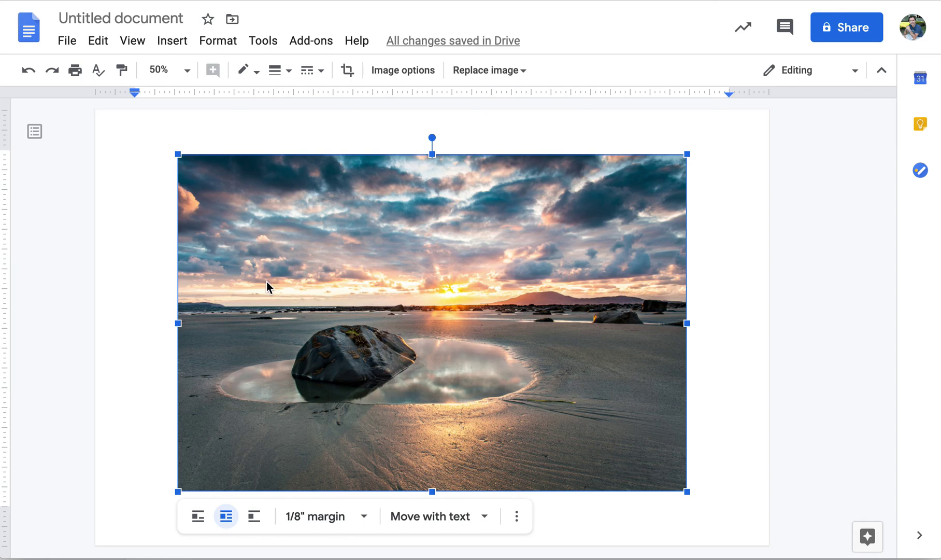
# Step: Crop the photo's right edge in to just past the rock, leaving a narrow left strip
pyautogui.click(347, 71)
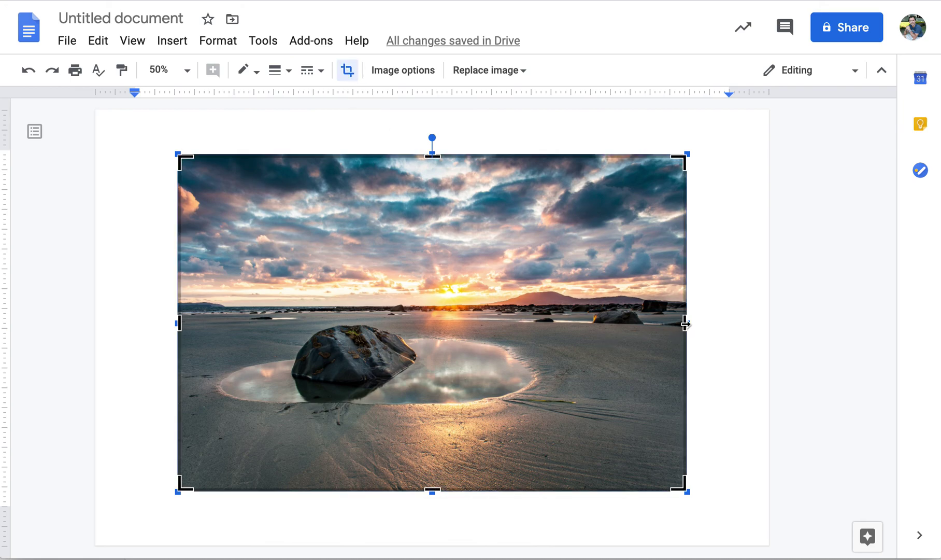
pyautogui.moveTo(684, 323); pyautogui.dragTo(336, 307)
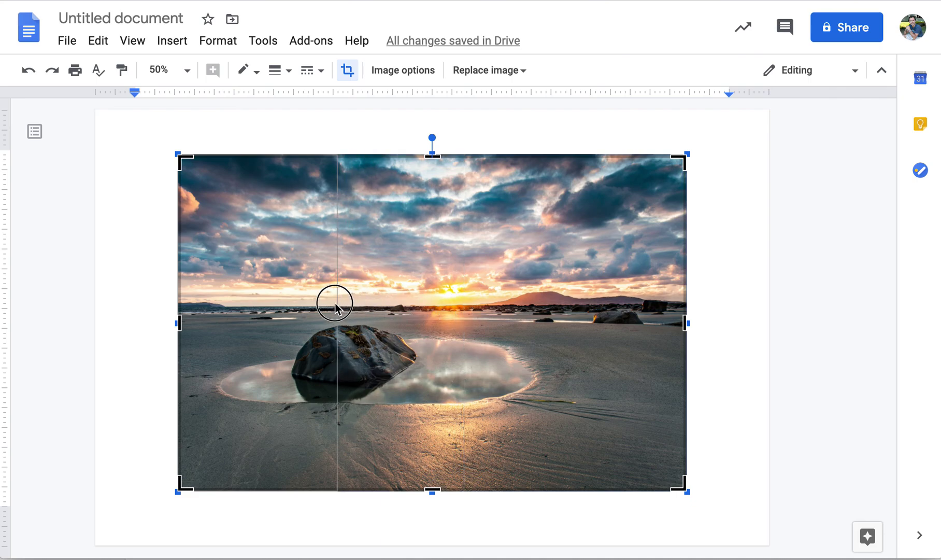
pyautogui.moveTo(335, 306); pyautogui.dragTo(338, 305)
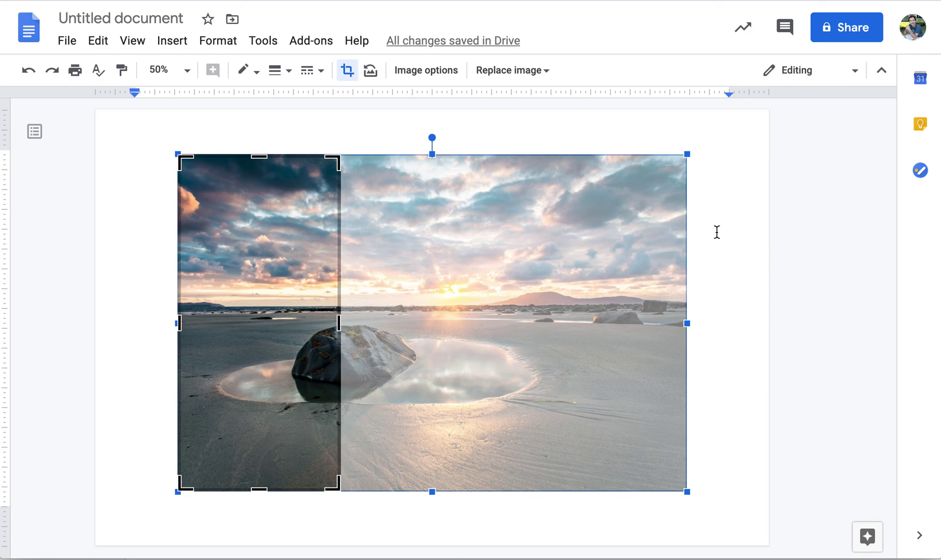
pyautogui.press('Return')
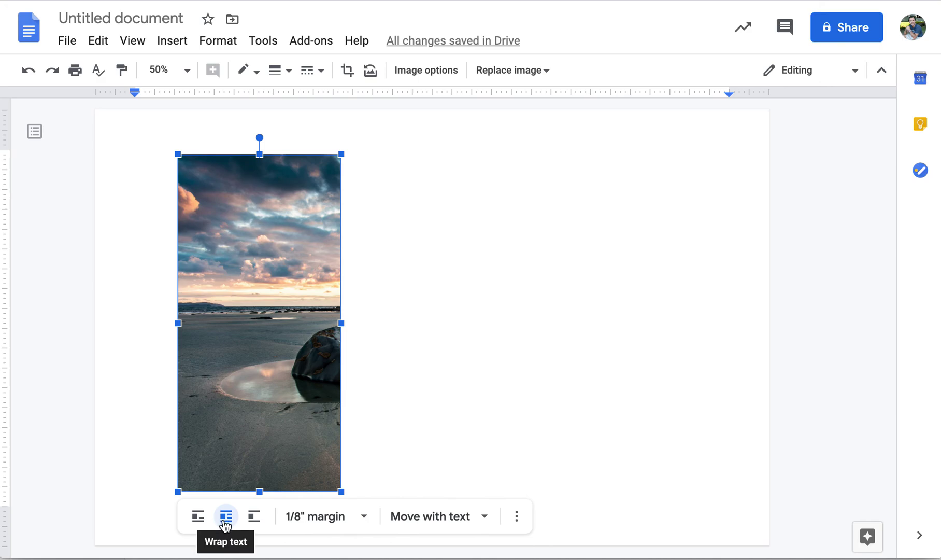
pyautogui.click(406, 310)
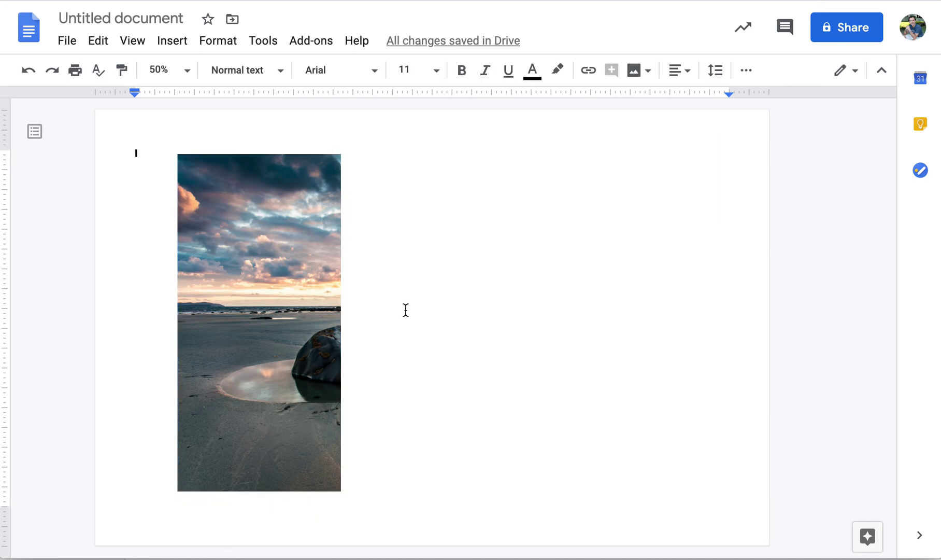
# Step: Upload IMG_6726-HDR-4.jpg again and set the new copy to Wrap text
pyautogui.click(155, 46)
pyautogui.moveTo(206, 78)
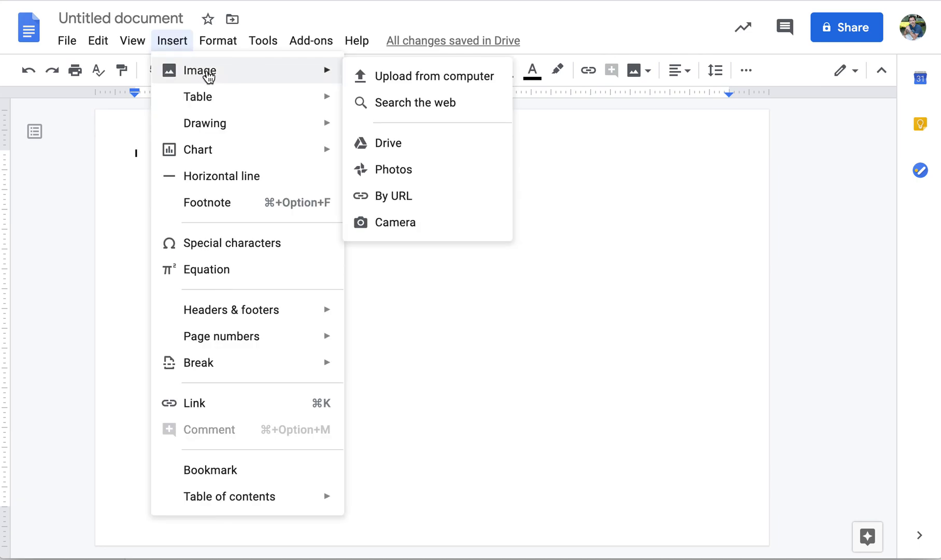
pyautogui.click(411, 86)
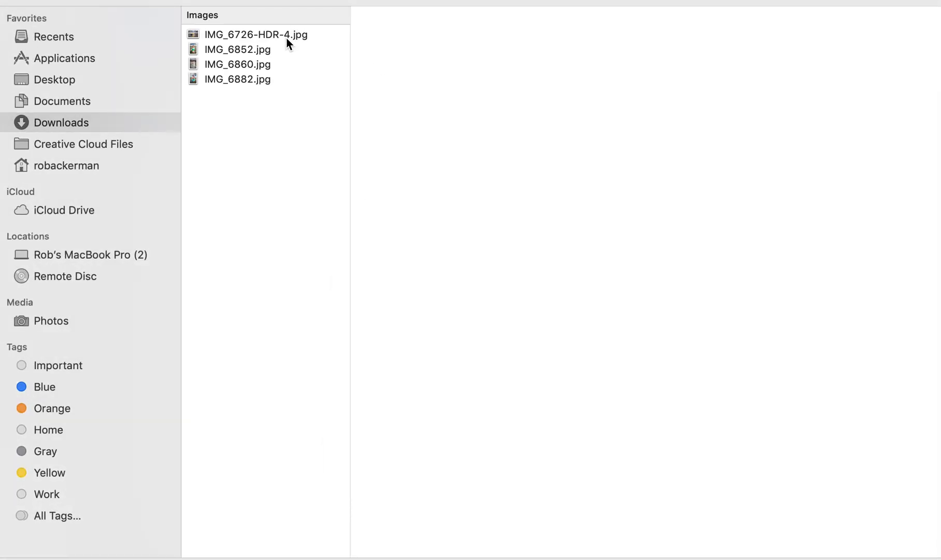
pyautogui.click(286, 37)
pyautogui.doubleClick(288, 35)
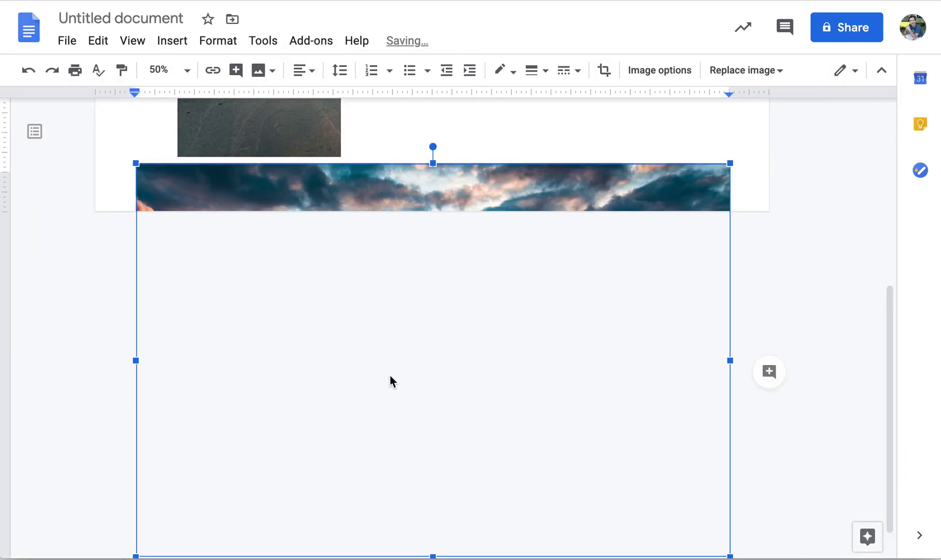
pyautogui.click(185, 540)
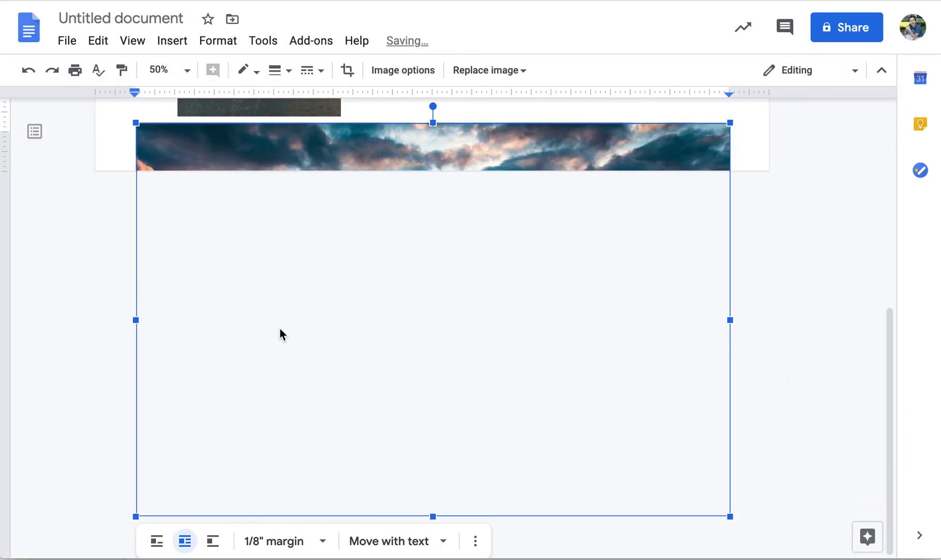
# Step: Shrink the second photo to fit within the page and move it to the page top
pyautogui.moveTo(135, 202); pyautogui.dragTo(179, 222)
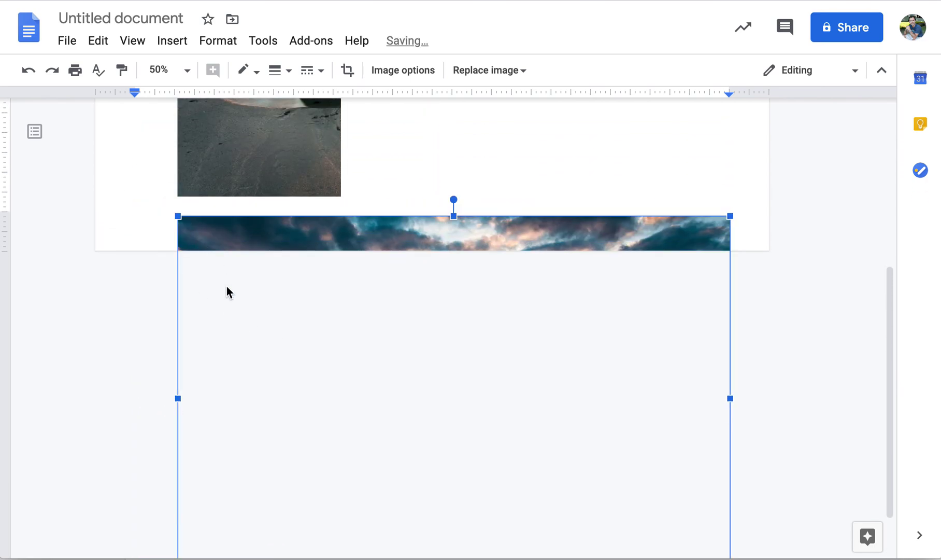
pyautogui.moveTo(227, 290); pyautogui.dragTo(228, 174)
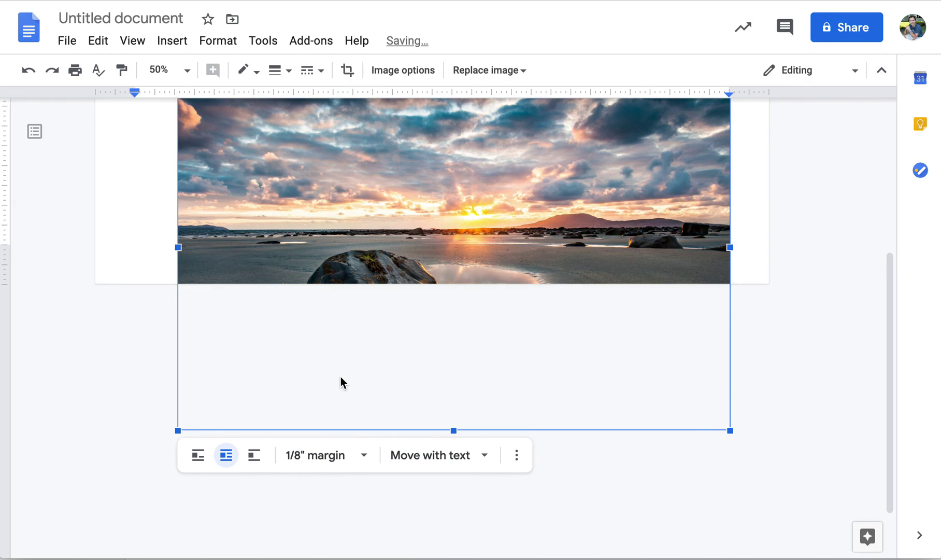
pyautogui.scroll(3, 836, 293)
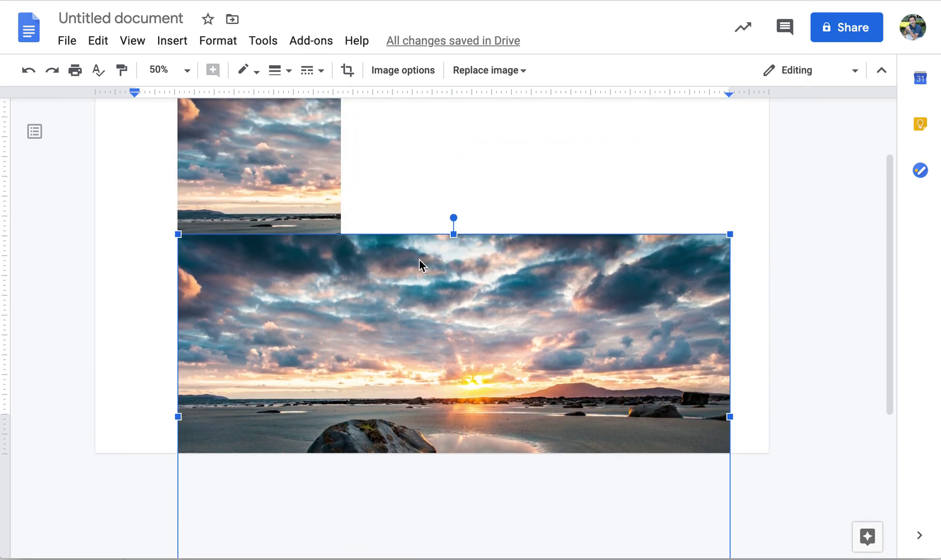
pyautogui.scroll(2, 436, 177)
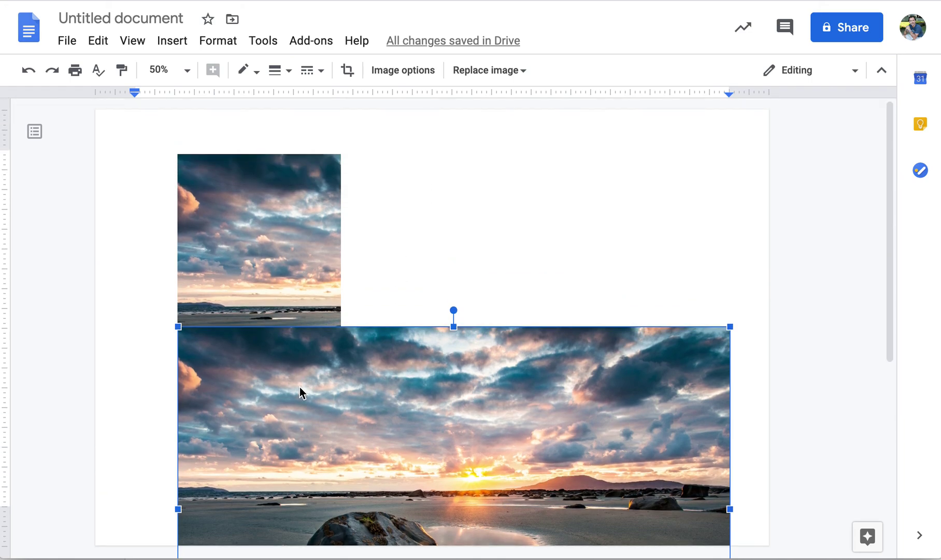
pyautogui.moveTo(300, 392)
pyautogui.mouseDown()
pyautogui.moveTo(357, 305)
pyautogui.moveTo(305, 385)
pyautogui.moveTo(294, 385)
pyautogui.mouseUp()
pyautogui.click(361, 393)
pyautogui.scroll(-3, 475, 410)
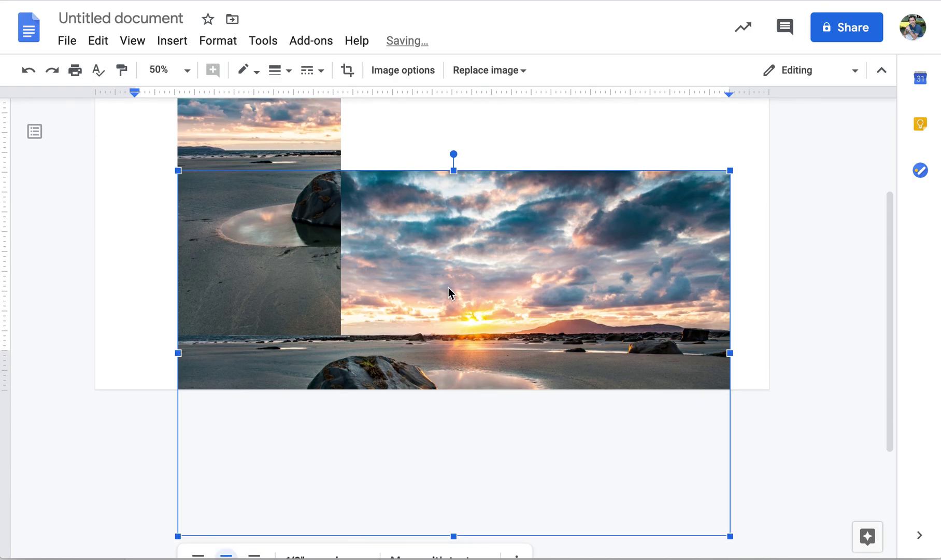
pyautogui.moveTo(449, 287)
pyautogui.mouseDown()
pyautogui.moveTo(466, 199)
pyautogui.moveTo(463, 279)
pyautogui.moveTo(448, 270)
pyautogui.mouseUp()
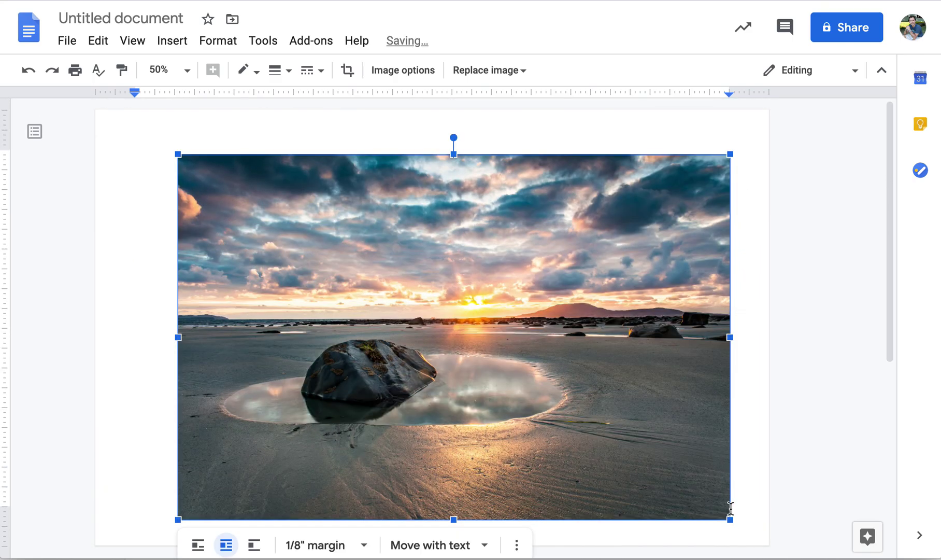
pyautogui.moveTo(732, 519); pyautogui.dragTo(708, 498)
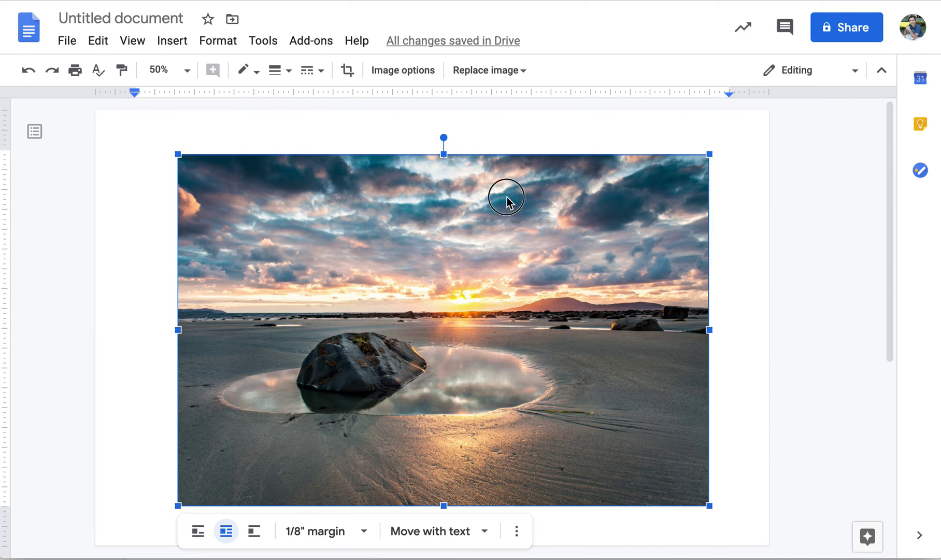
pyautogui.moveTo(513, 200); pyautogui.dragTo(512, 220)
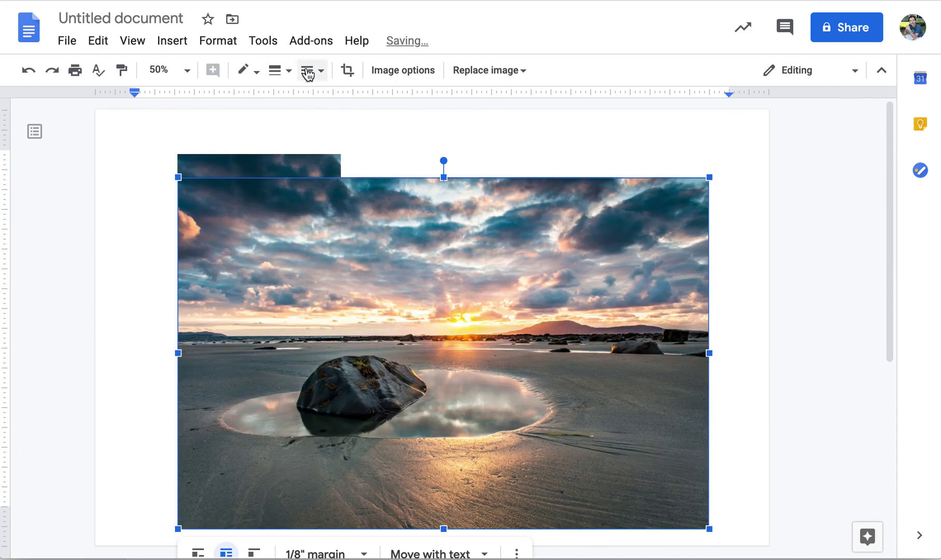
# Step: Crop the second photo to its middle strip by pulling in the left and right edges
pyautogui.click(347, 70)
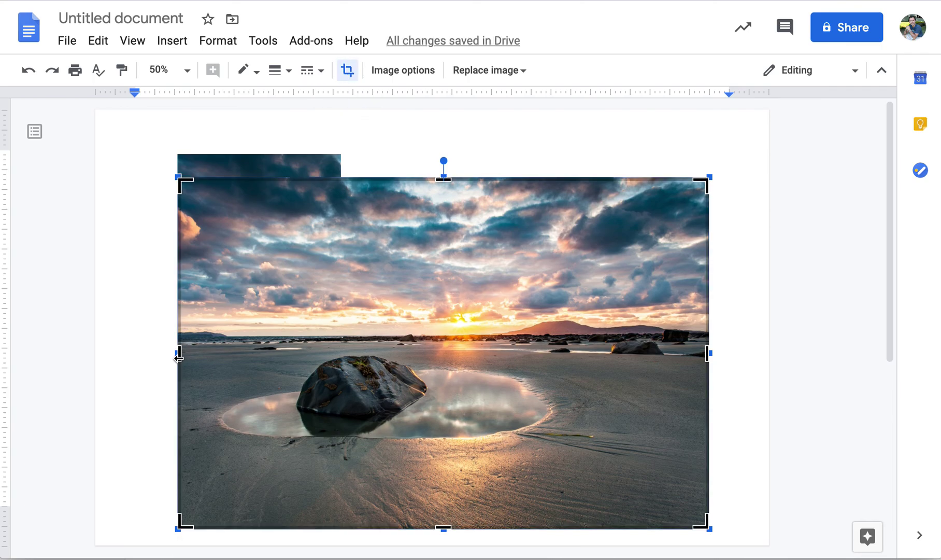
pyautogui.moveTo(177, 357); pyautogui.dragTo(344, 337)
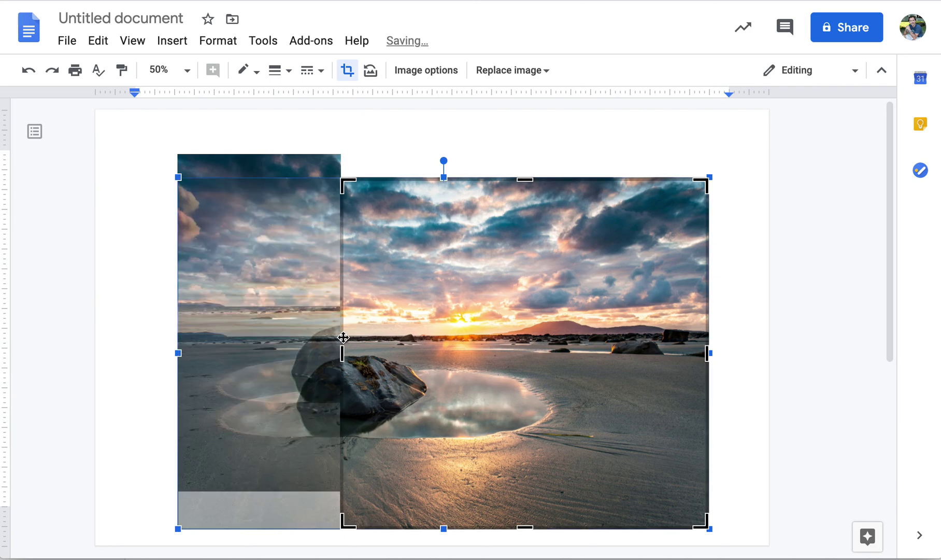
pyautogui.moveTo(708, 356); pyautogui.dragTo(551, 358)
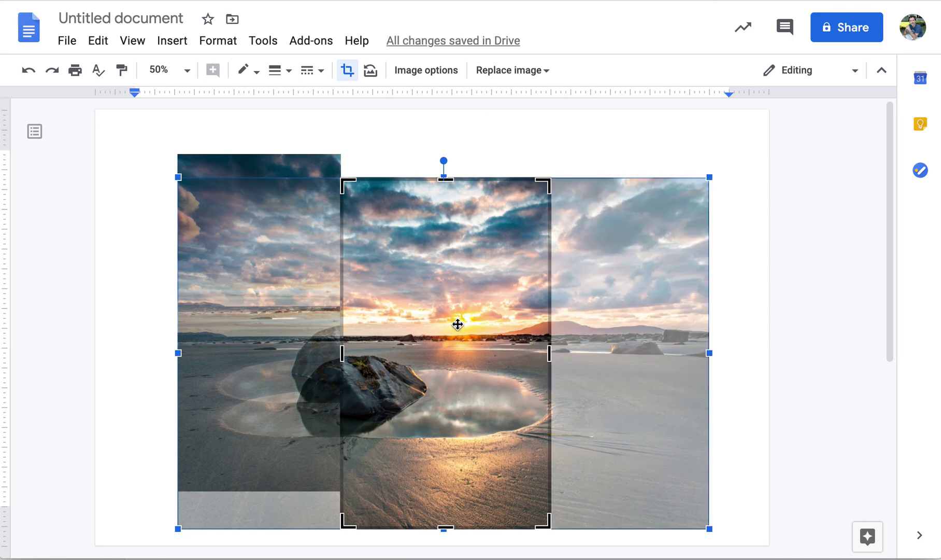
pyautogui.press('Return')
# Step: Move the middle strip beside the first strip and resize it to the same height
pyautogui.moveTo(471, 336); pyautogui.dragTo(486, 311)
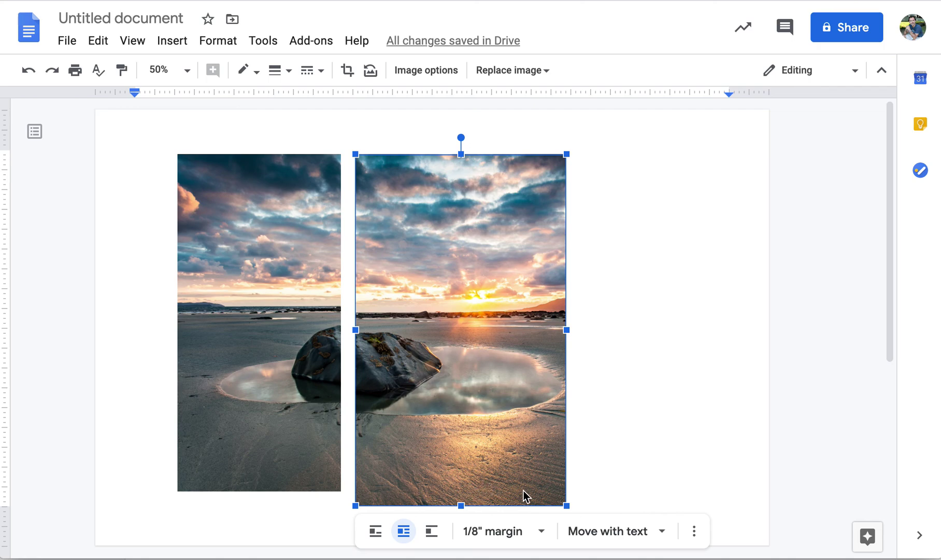
pyautogui.moveTo(566, 505); pyautogui.dragTo(555, 489)
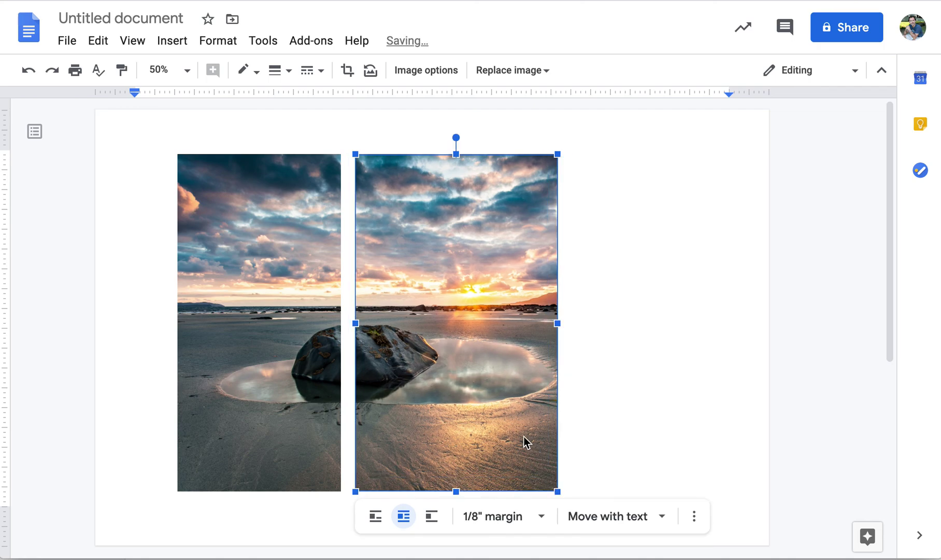
pyautogui.moveTo(486, 380); pyautogui.dragTo(465, 379)
pyautogui.click(570, 379)
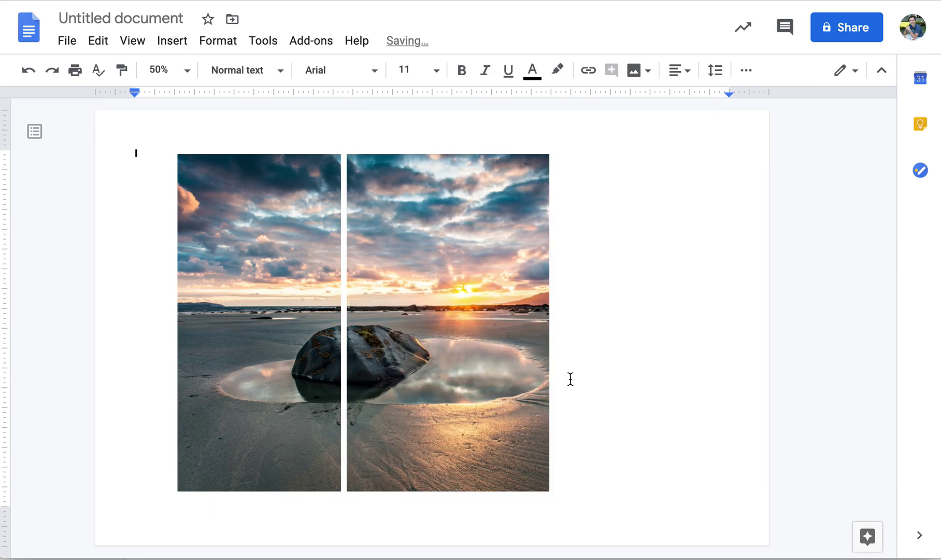
# Step: Insert another copy of IMG_6726-HDR-4.jpg from the computer with Wrap text
pyautogui.click(184, 50)
pyautogui.moveTo(248, 76)
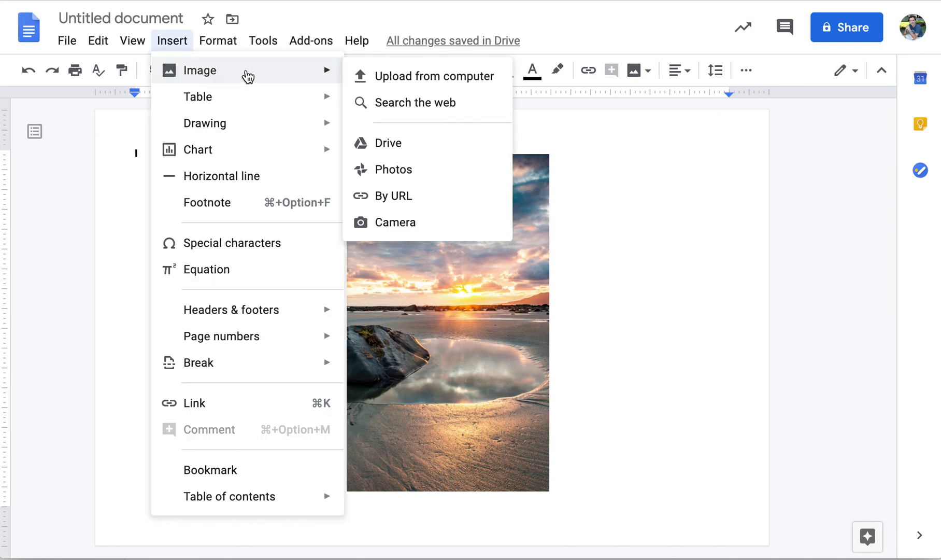
pyautogui.click(416, 78)
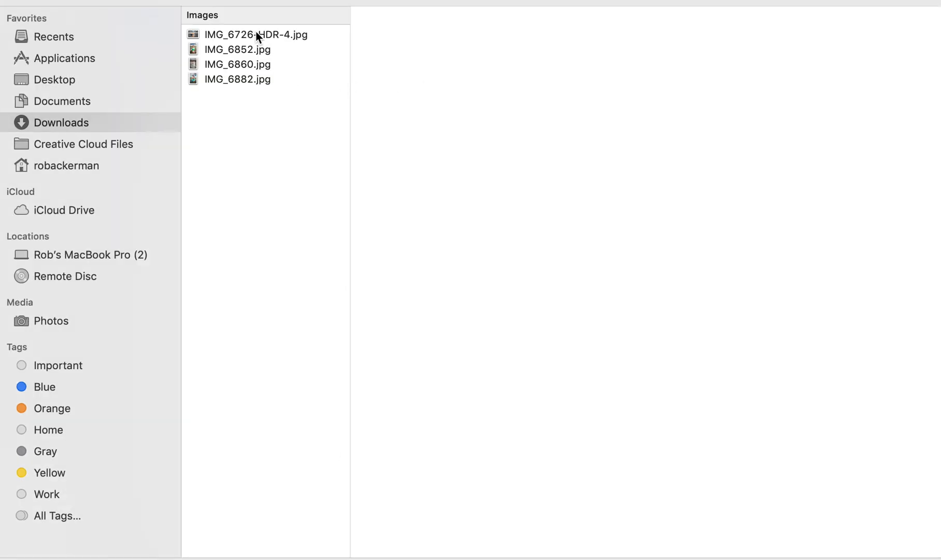
pyautogui.doubleClick(256, 35)
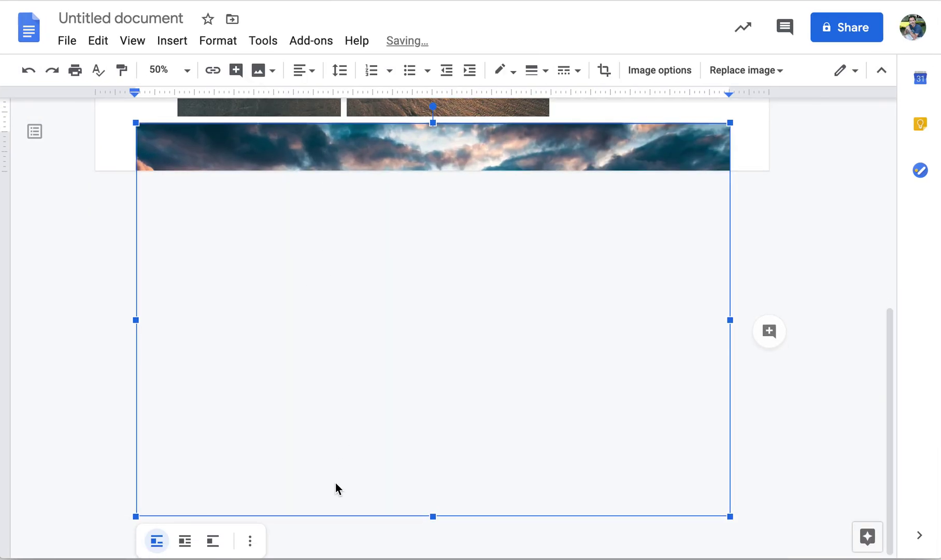
pyautogui.click(181, 544)
# Step: Move the photo up over the strip and size it to the first strip's left edge and height
pyautogui.moveTo(136, 516); pyautogui.dragTo(299, 382)
pyautogui.moveTo(586, 270); pyautogui.dragTo(583, 206)
pyautogui.scroll(4, 799, 209)
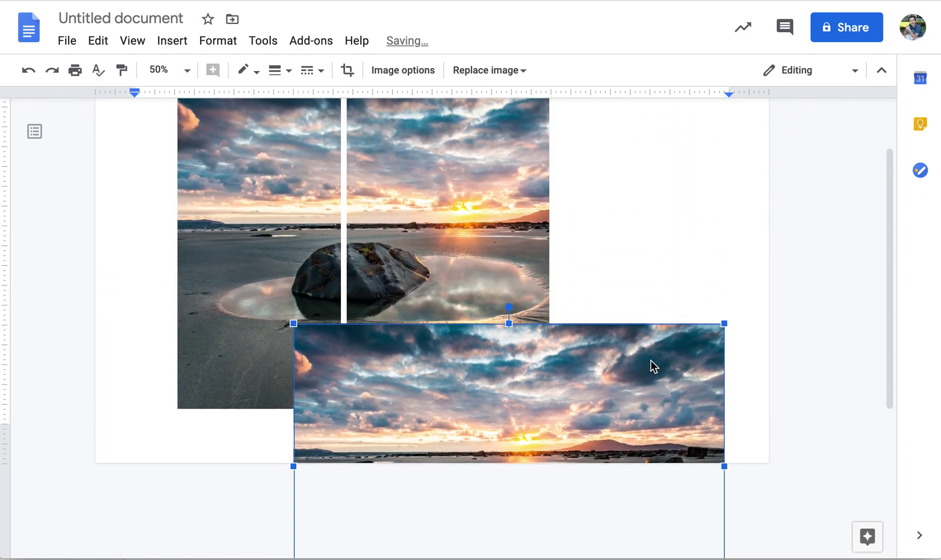
pyautogui.moveTo(652, 363); pyautogui.dragTo(533, 316)
pyautogui.scroll(3, 824, 265)
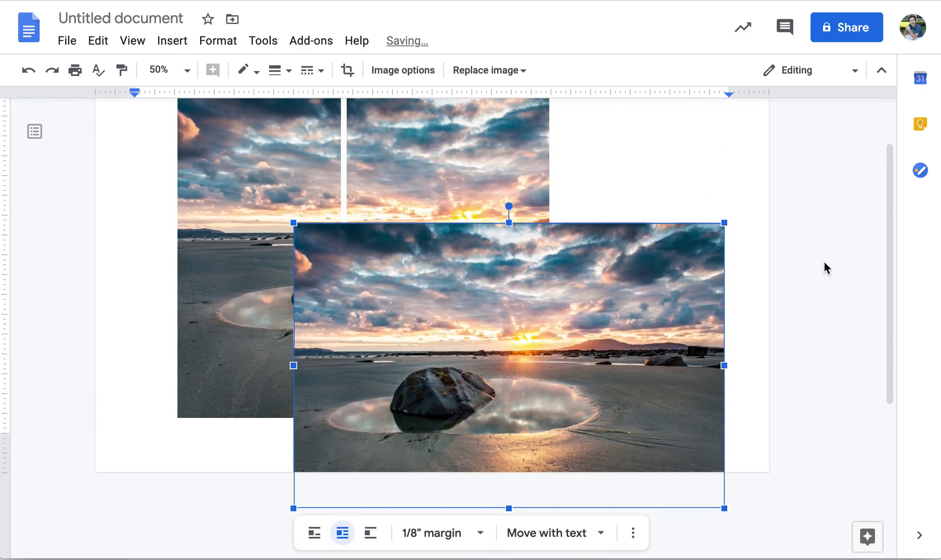
pyautogui.scroll(1, 782, 285)
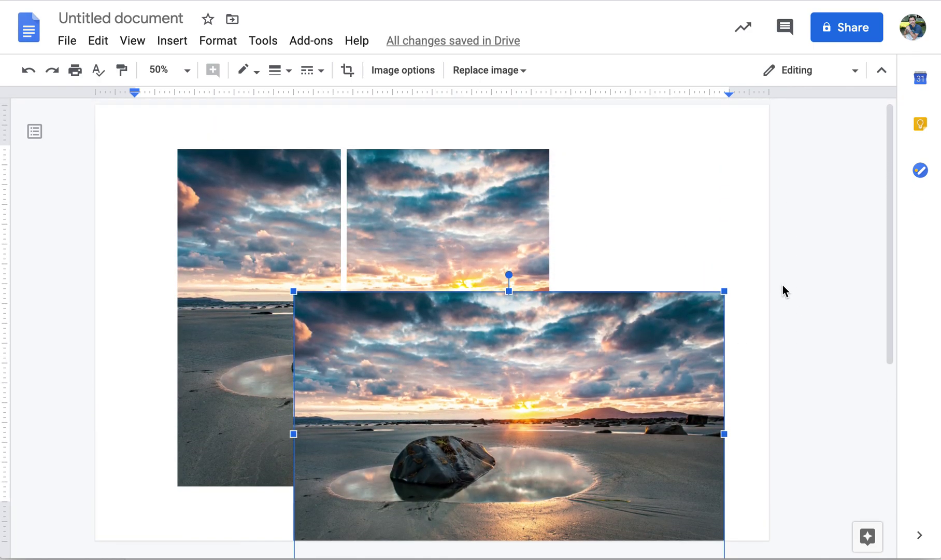
pyautogui.moveTo(446, 405)
pyautogui.mouseDown()
pyautogui.moveTo(440, 322)
pyautogui.moveTo(450, 402)
pyautogui.mouseUp()
pyautogui.moveTo(597, 394); pyautogui.dragTo(612, 244)
pyautogui.scroll(2, 802, 293)
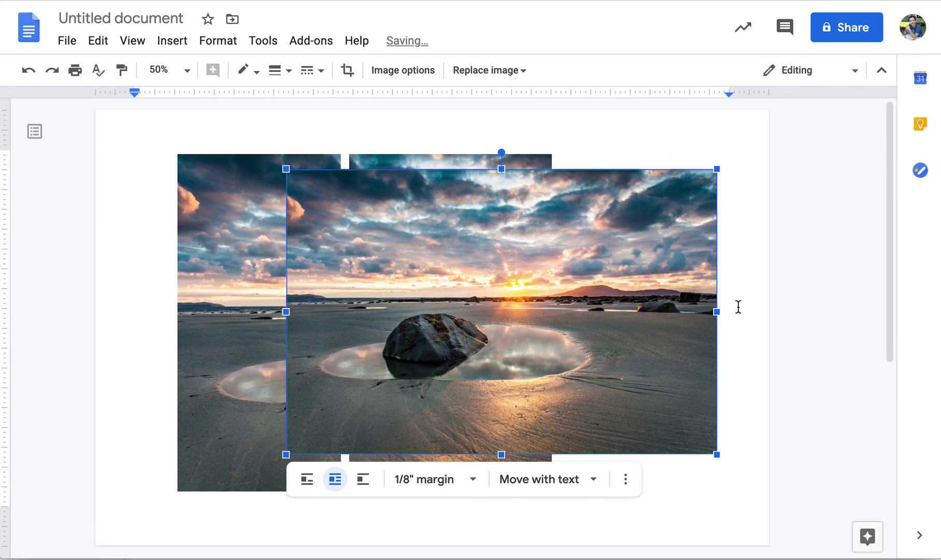
pyautogui.moveTo(686, 313); pyautogui.dragTo(577, 291)
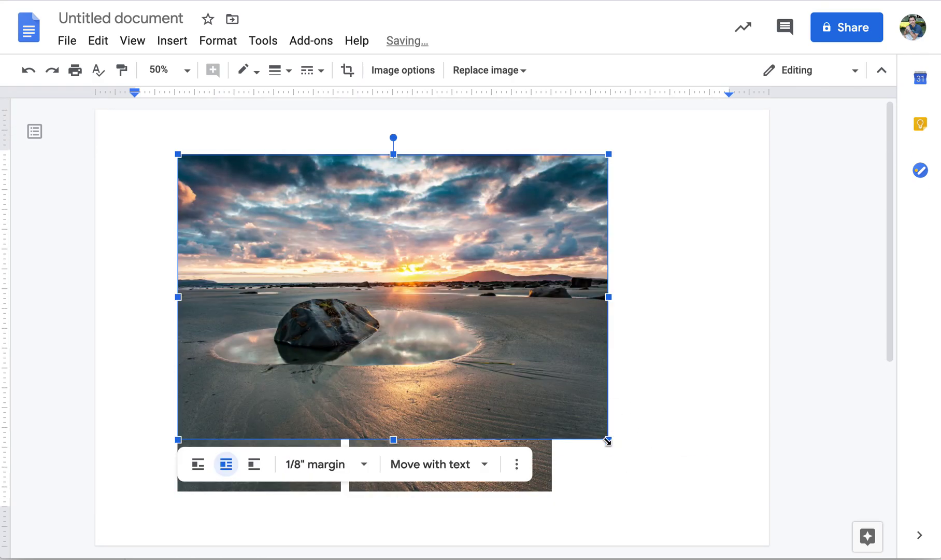
pyautogui.moveTo(609, 440); pyautogui.dragTo(687, 493)
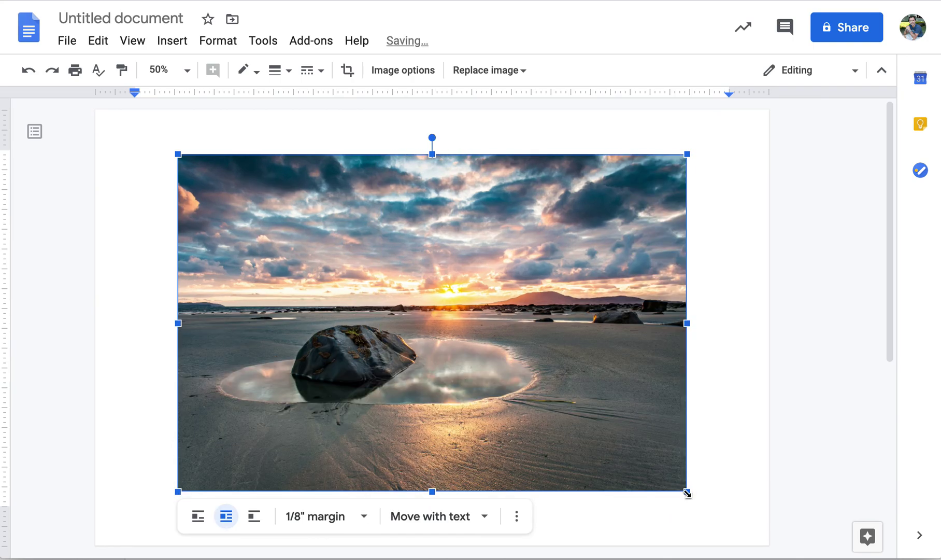
# Step: Crop away the photo's left part so it shows the rock's right half
pyautogui.click(347, 71)
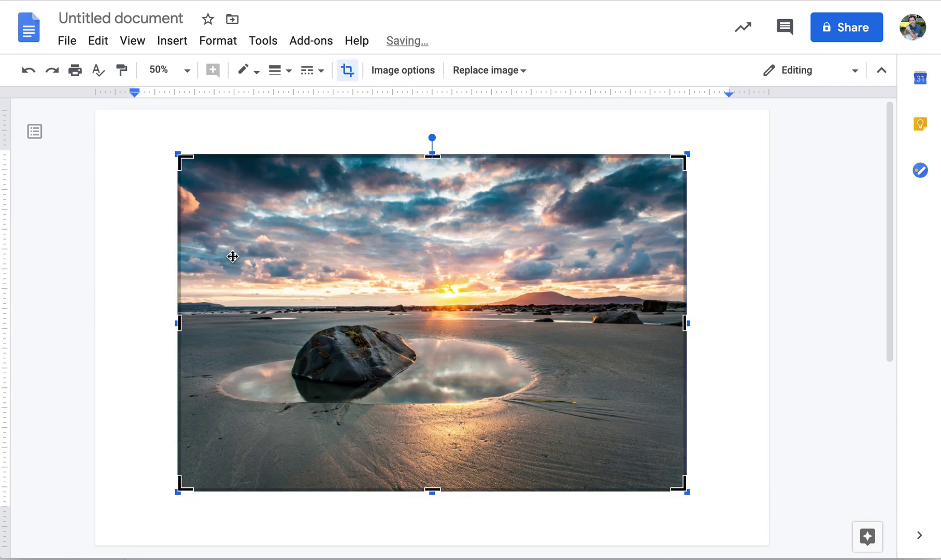
pyautogui.moveTo(181, 321); pyautogui.dragTo(535, 322)
pyautogui.moveTo(588, 223); pyautogui.dragTo(613, 221)
# Step: Apply the crop to the new middle strip and deselect it
pyautogui.press('Escape')
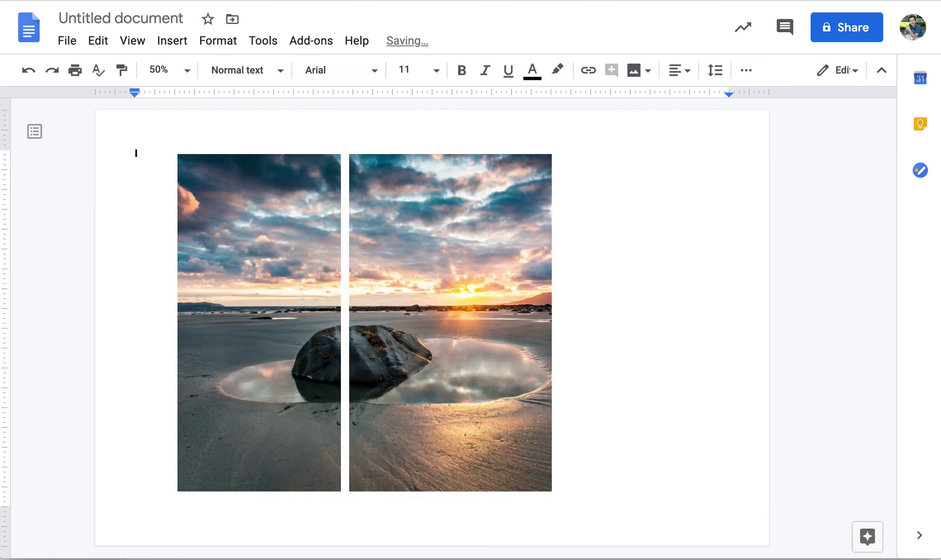
pyautogui.click(531, 201)
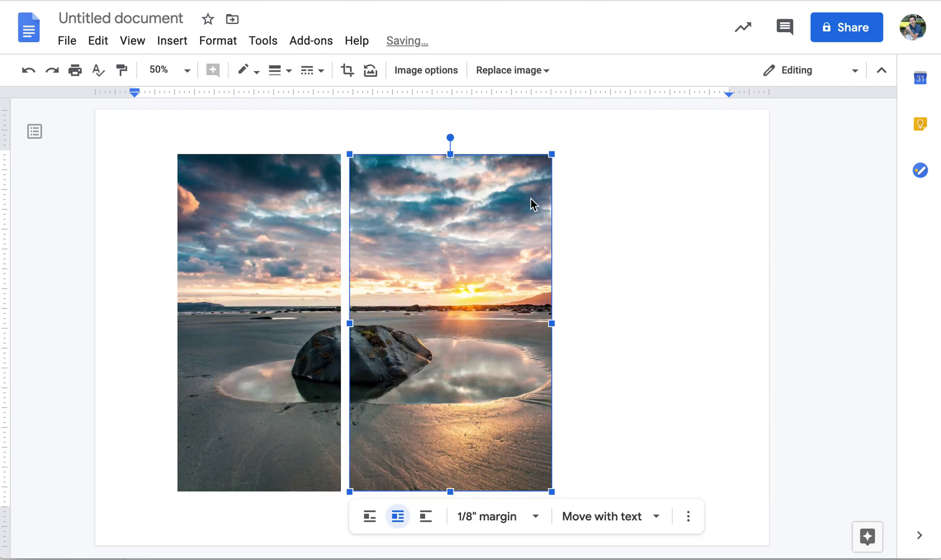
pyautogui.click(229, 109)
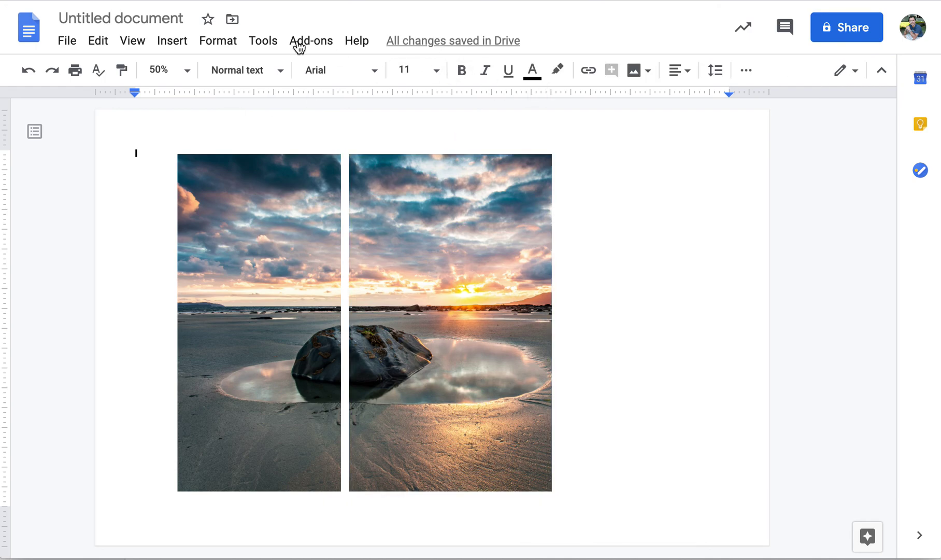
# Step: Upload a third copy of IMG_6726-HDR-4.jpg and set it to Wrap text
pyautogui.click(176, 43)
pyautogui.moveTo(199, 82)
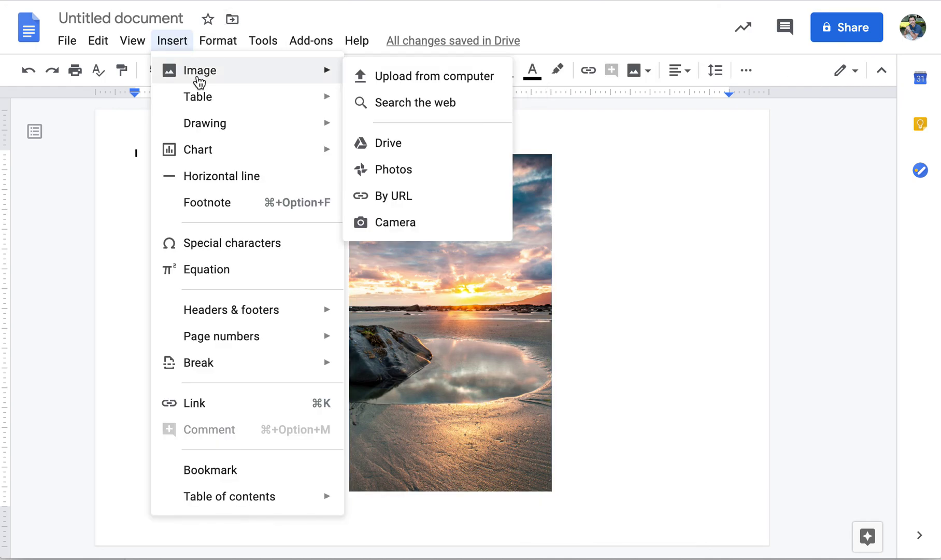
pyautogui.click(421, 83)
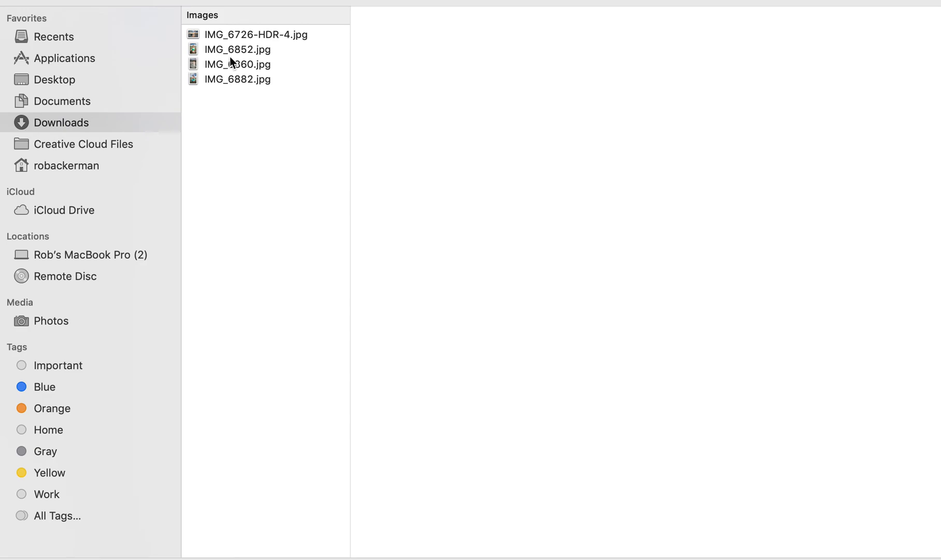
pyautogui.doubleClick(235, 36)
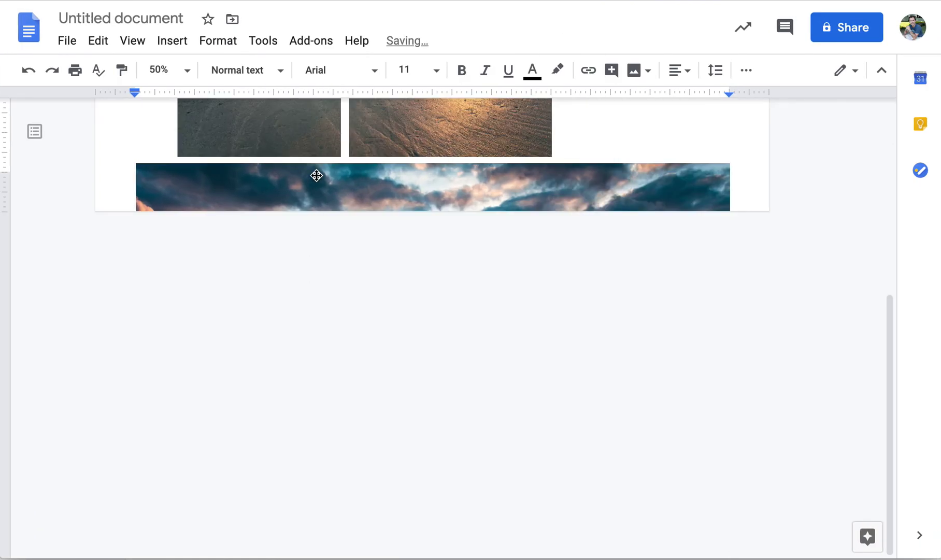
pyautogui.click(316, 175)
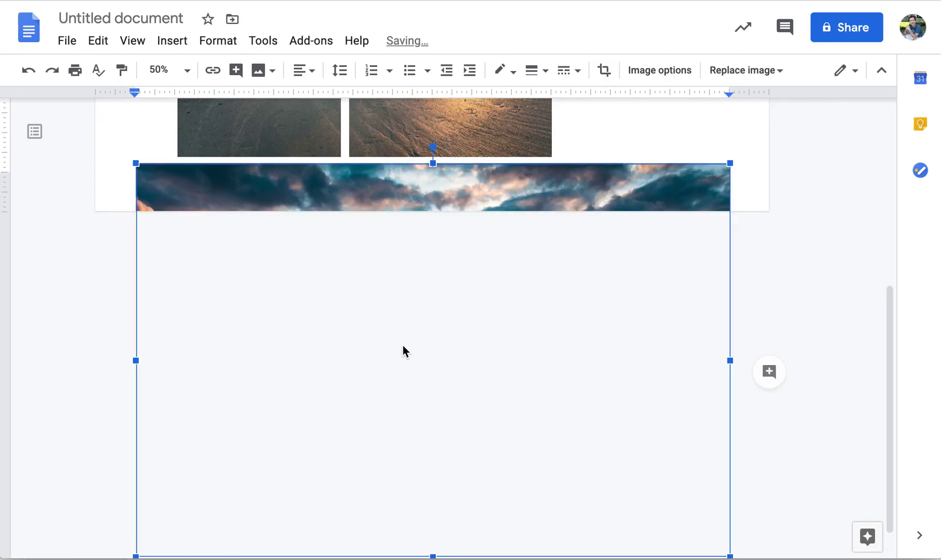
pyautogui.scroll(-1, 403, 344)
pyautogui.click(185, 541)
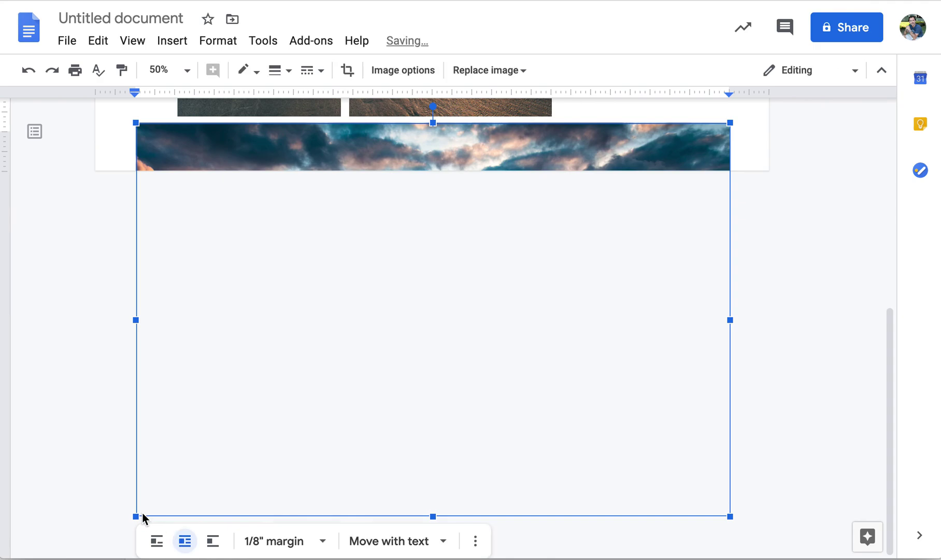
# Step: Scale the third photo to the strips' full height, aligned over them at the first strip's left edge
pyautogui.moveTo(134, 517); pyautogui.dragTo(317, 363)
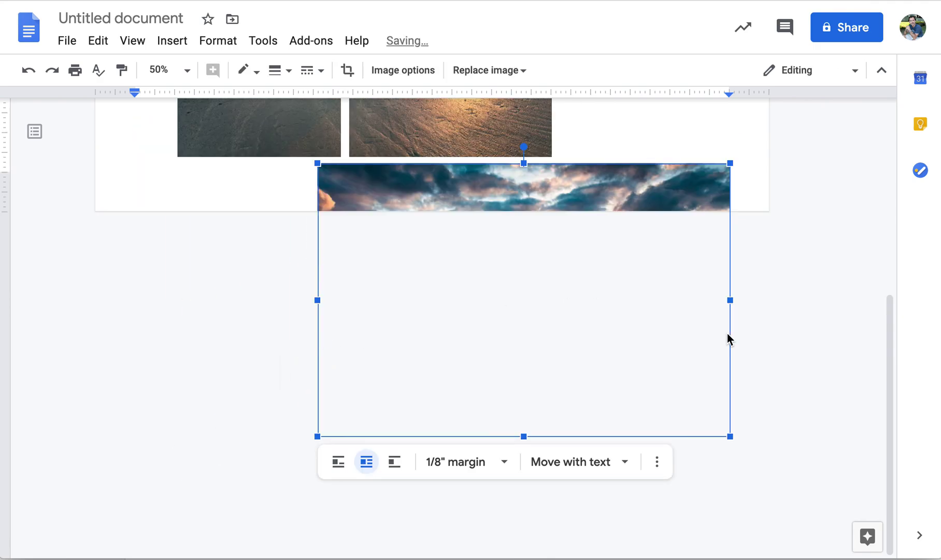
pyautogui.scroll(5, 821, 307)
pyautogui.moveTo(676, 433); pyautogui.dragTo(671, 195)
pyautogui.scroll(2, 843, 267)
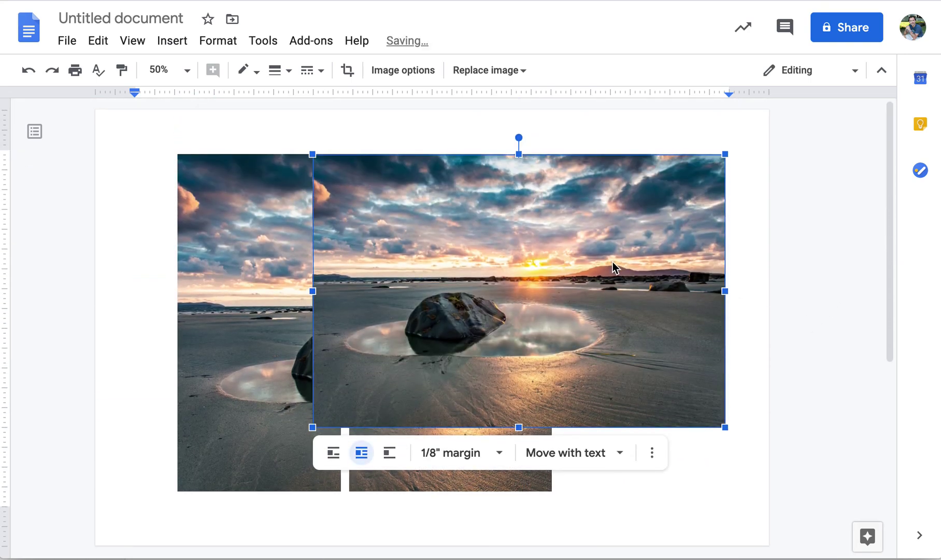
pyautogui.moveTo(613, 261); pyautogui.dragTo(482, 279)
pyautogui.moveTo(591, 442); pyautogui.dragTo(657, 471)
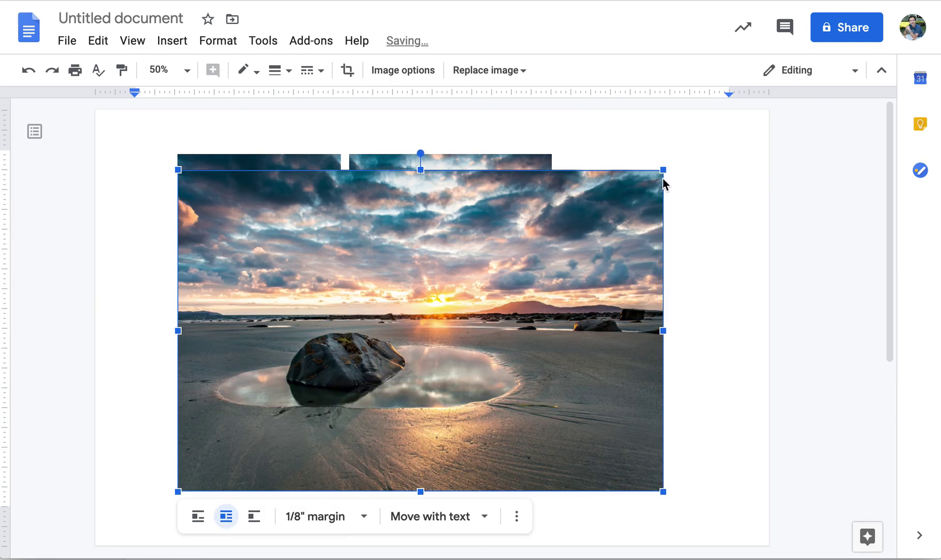
pyautogui.moveTo(663, 171); pyautogui.dragTo(678, 156)
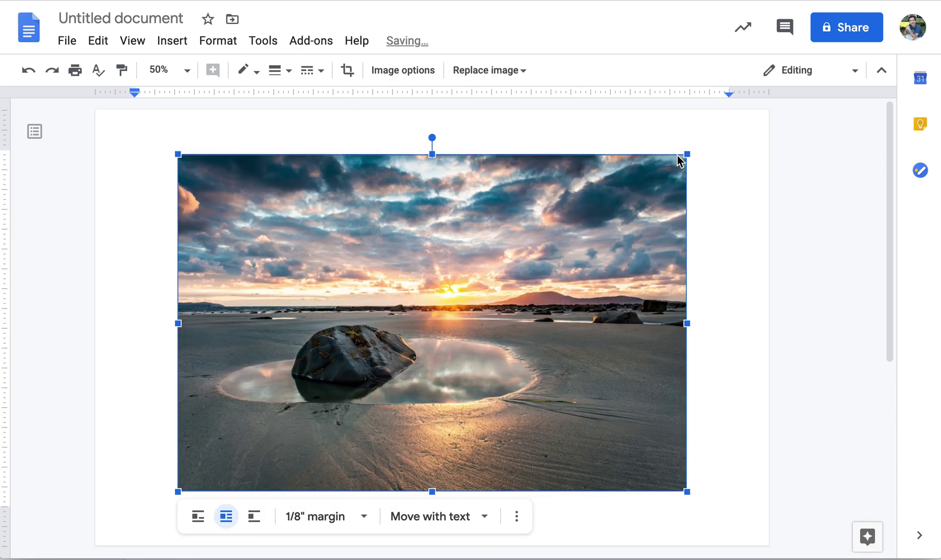
pyautogui.moveTo(596, 189); pyautogui.dragTo(600, 237)
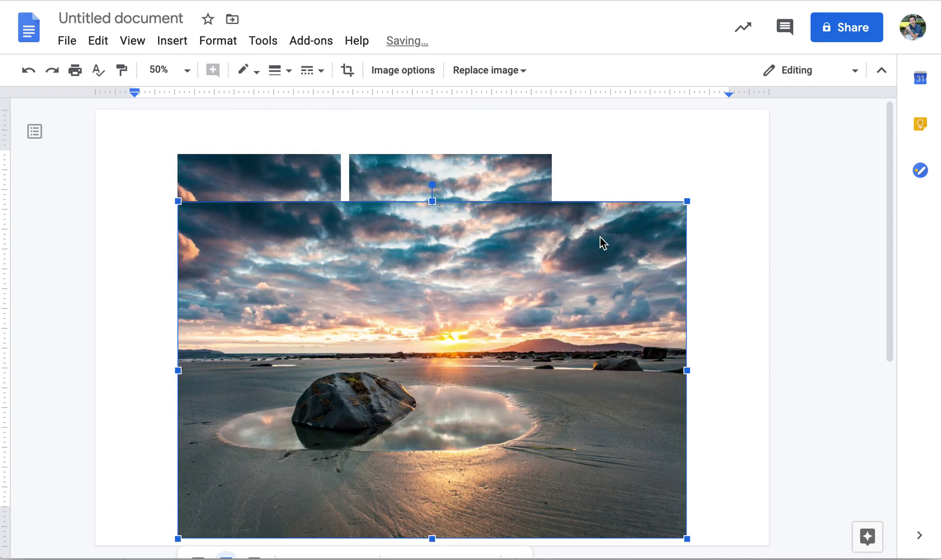
# Step: Crop the third photo to its right-hand strip and line it up beside the middle strip
pyautogui.click(348, 70)
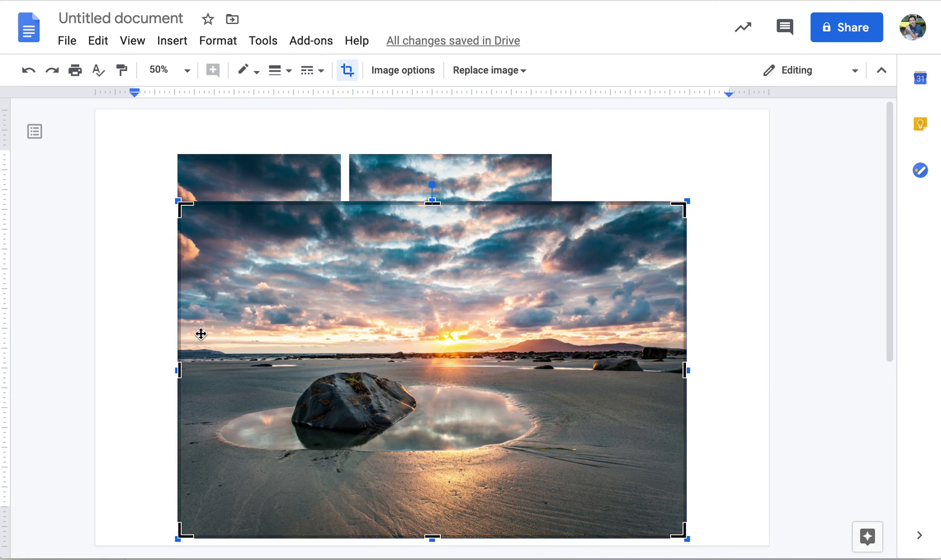
pyautogui.moveTo(180, 372); pyautogui.dragTo(556, 350)
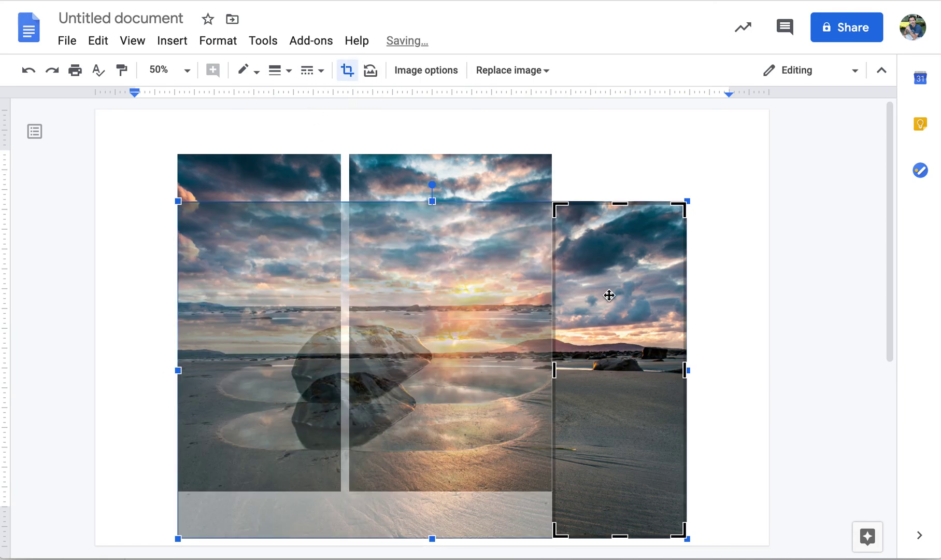
pyautogui.press('Return')
pyautogui.moveTo(616, 301); pyautogui.dragTo(629, 249)
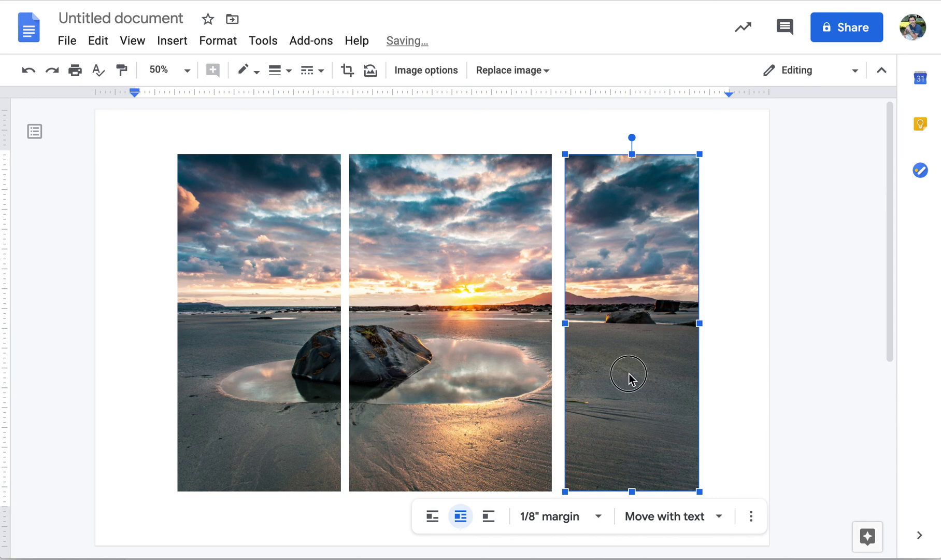
pyautogui.moveTo(629, 374); pyautogui.dragTo(621, 376)
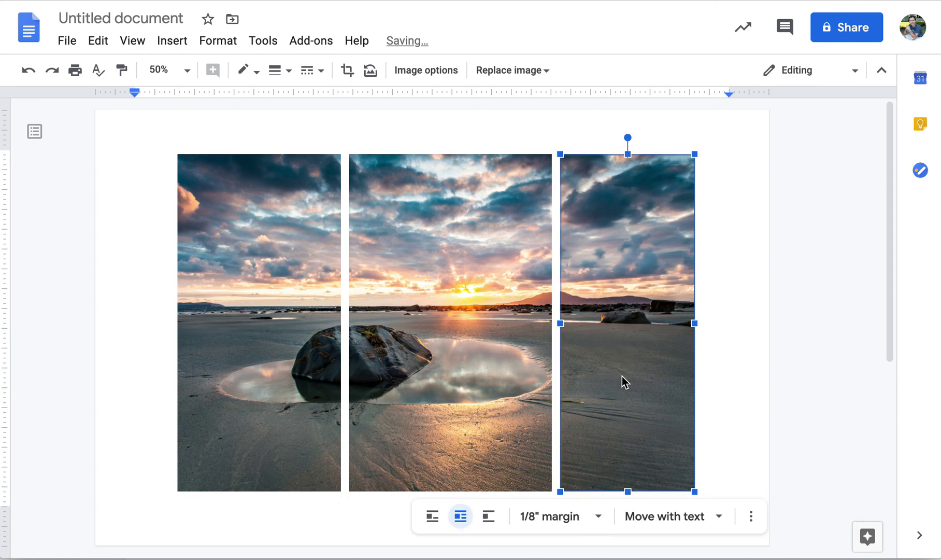
pyautogui.click(728, 423)
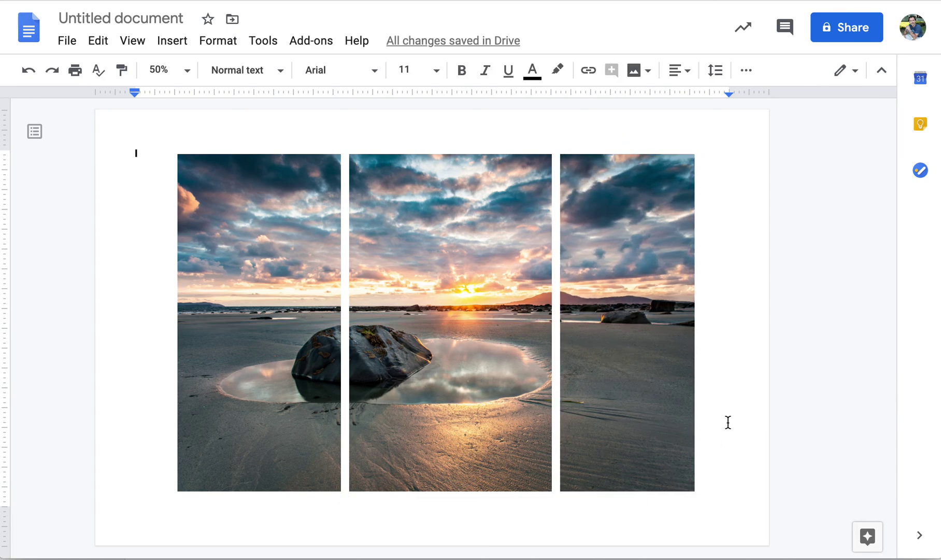